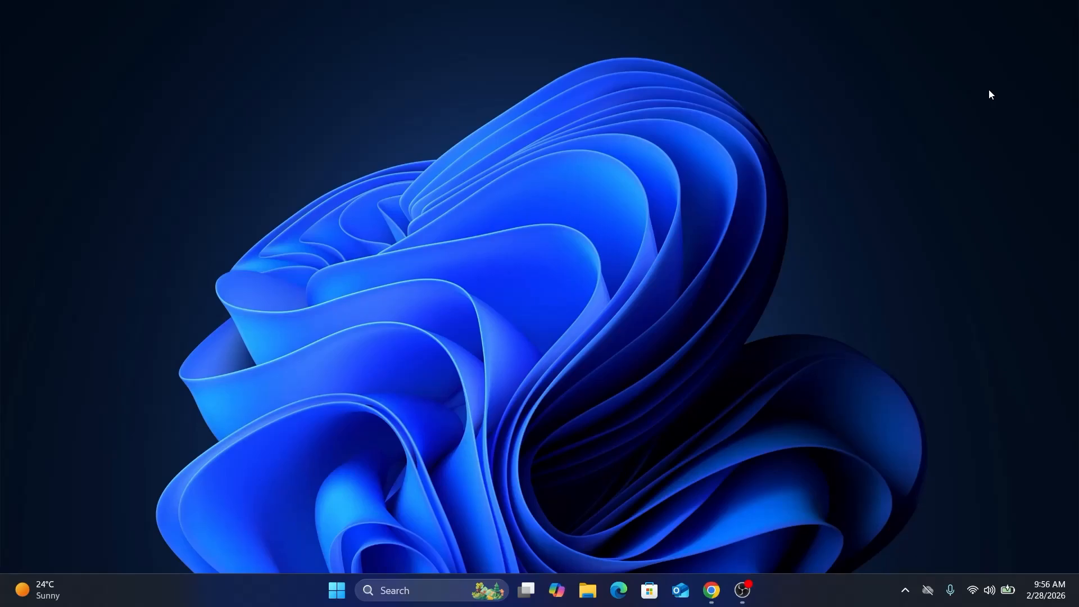
Open Disk Cleanup and choose Local disk (C:) as the drive to clean up
click(342, 578)
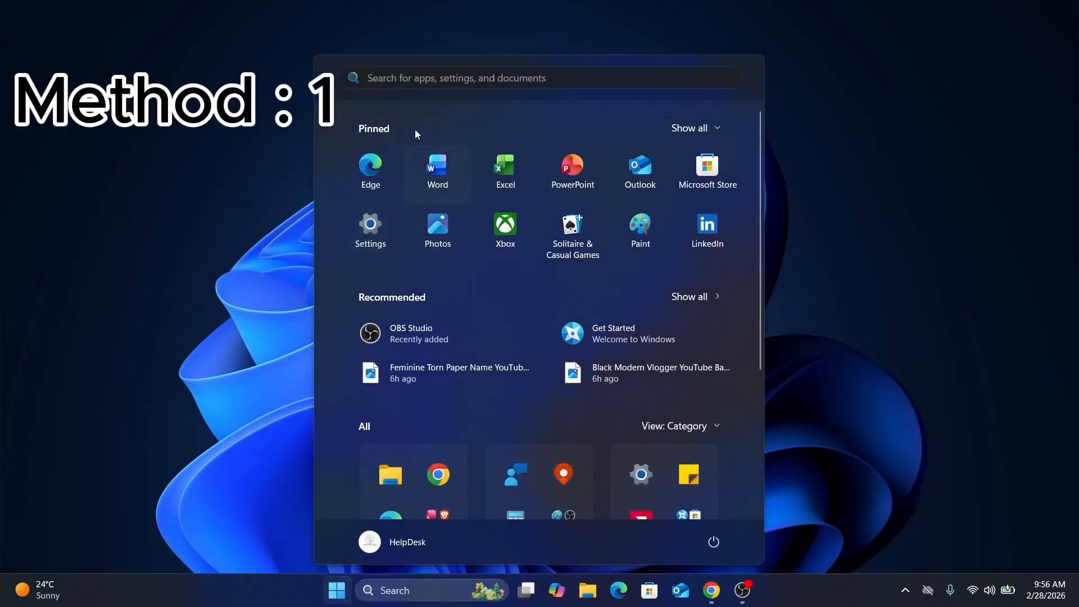
text(disk)
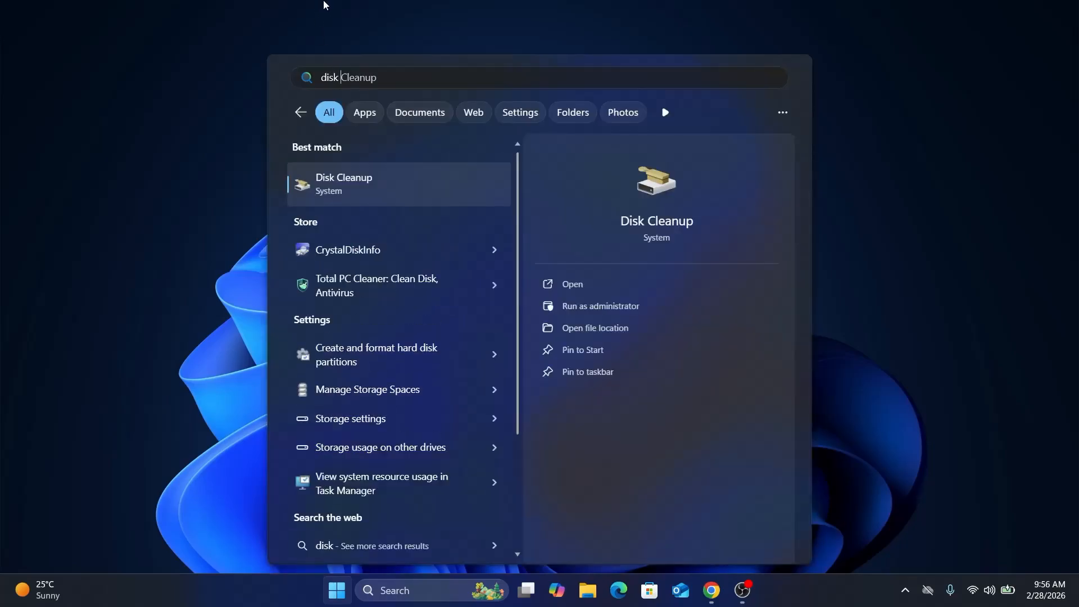
click(579, 293)
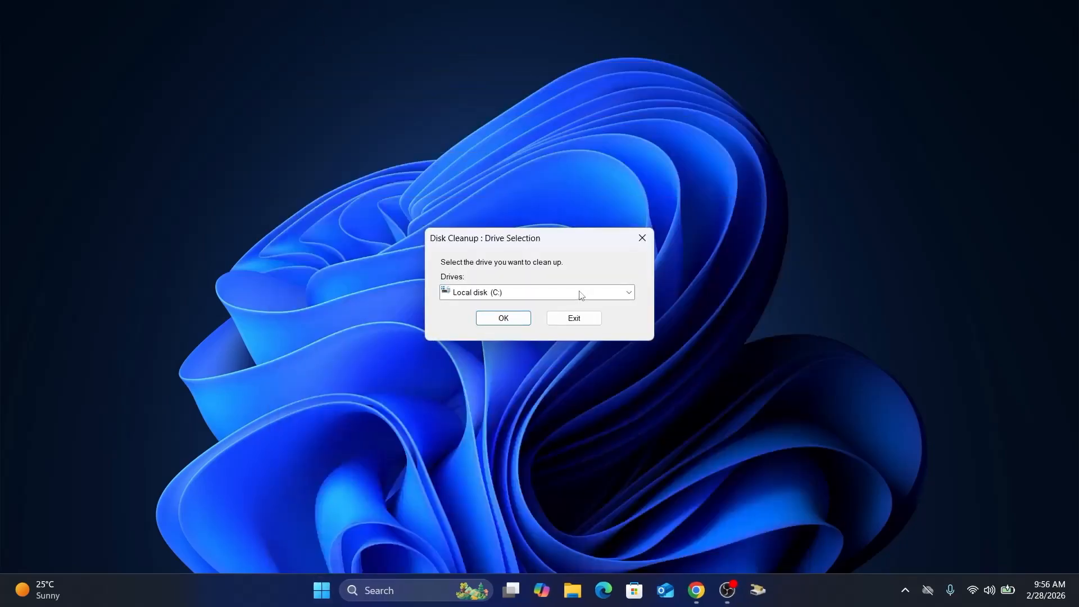
click(514, 297)
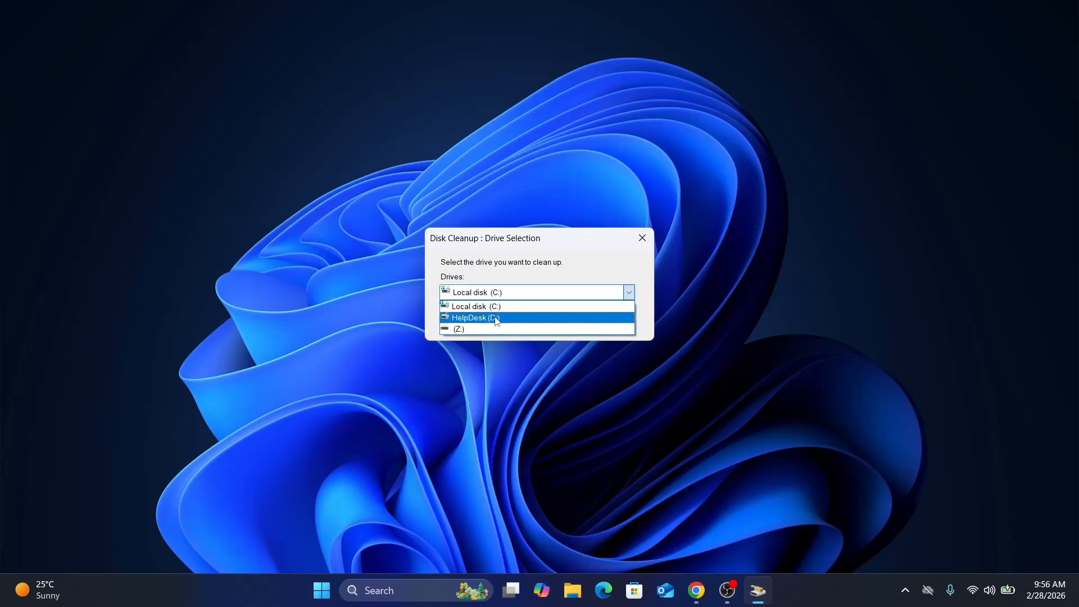
click(492, 306)
click(495, 318)
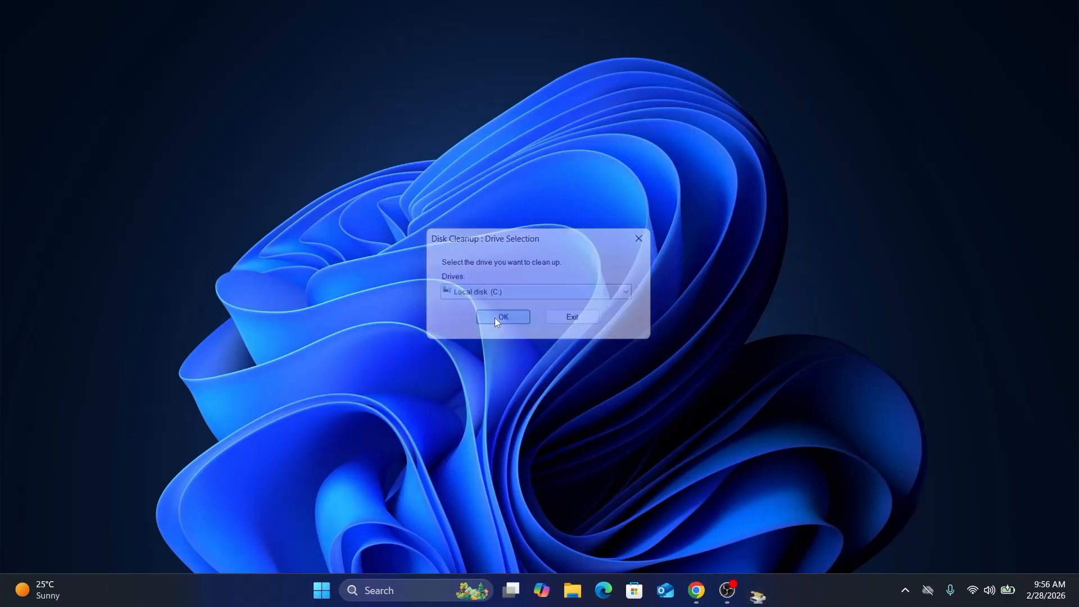
Review the deletable file categories and rescan Local disk (C:) with system files included in the cleanup
drag(296, 124, 628, 126)
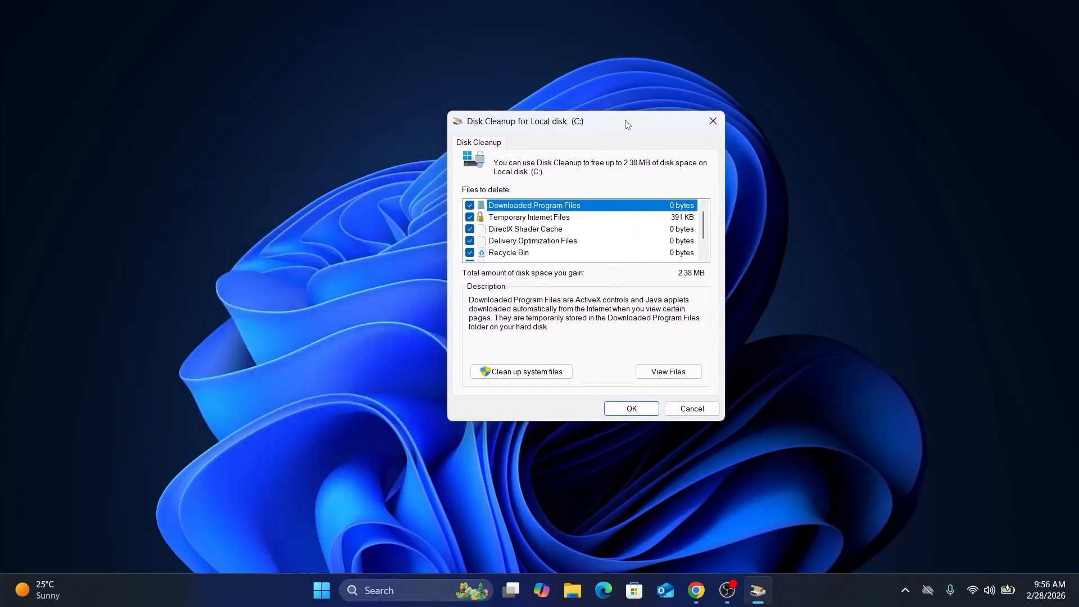
scroll(577, 221, down, 1)
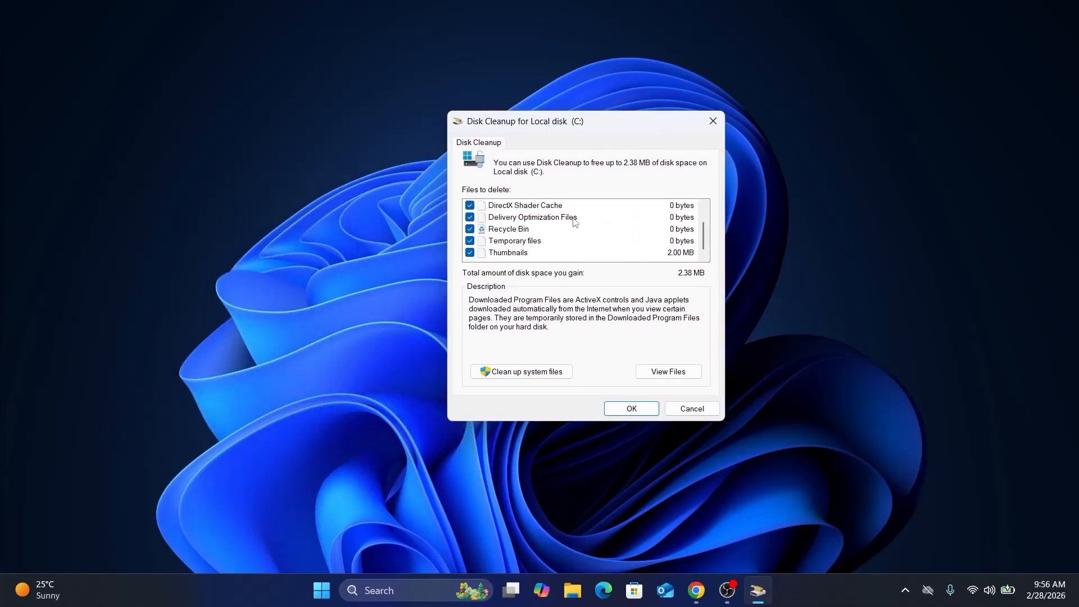
scroll(576, 222, up, 1)
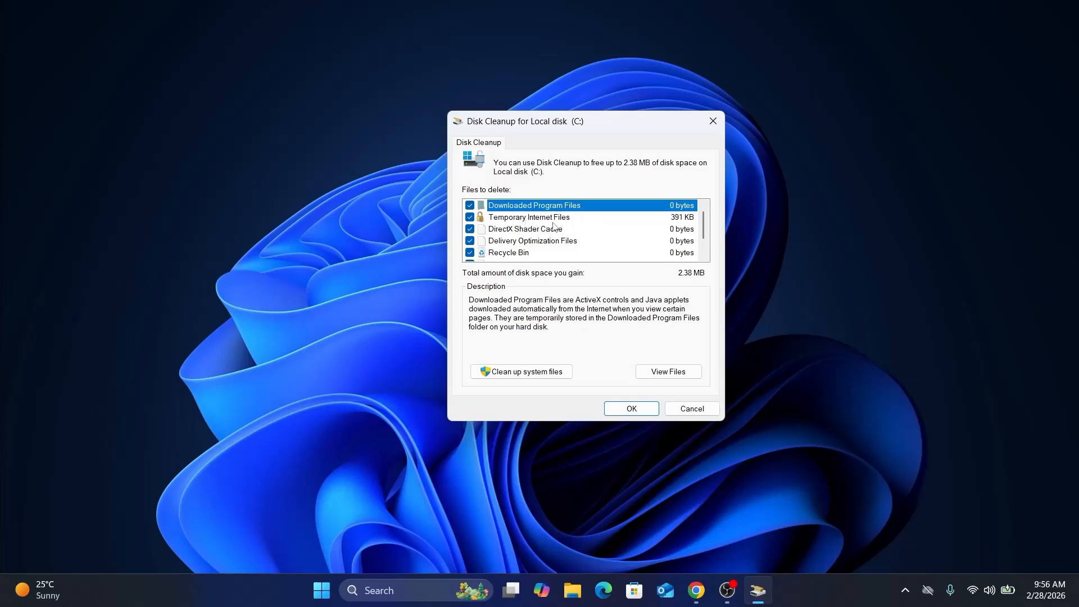
scroll(553, 225, down, 2)
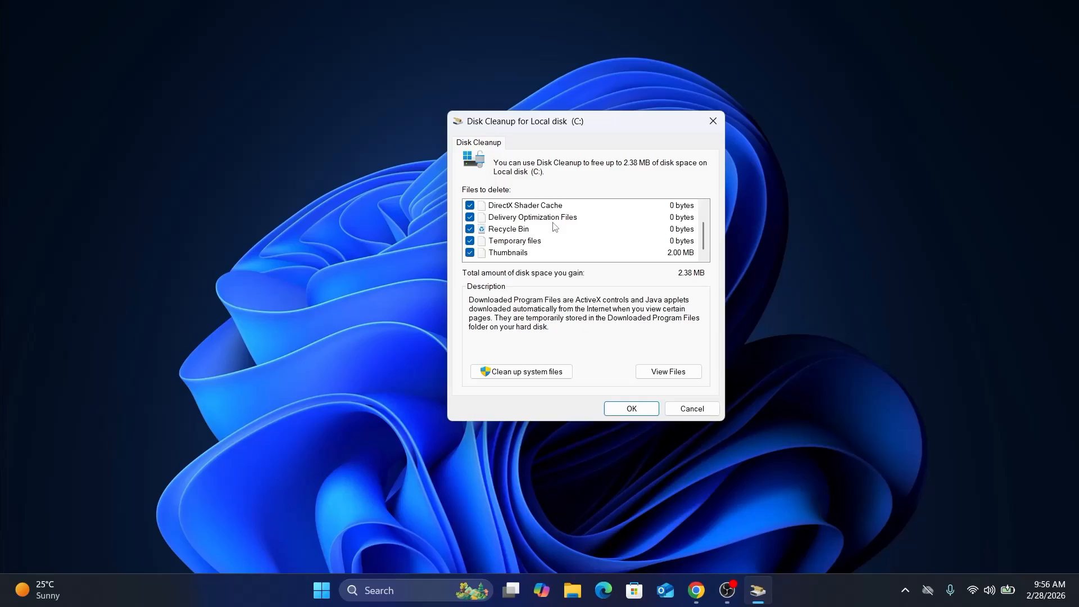
click(539, 373)
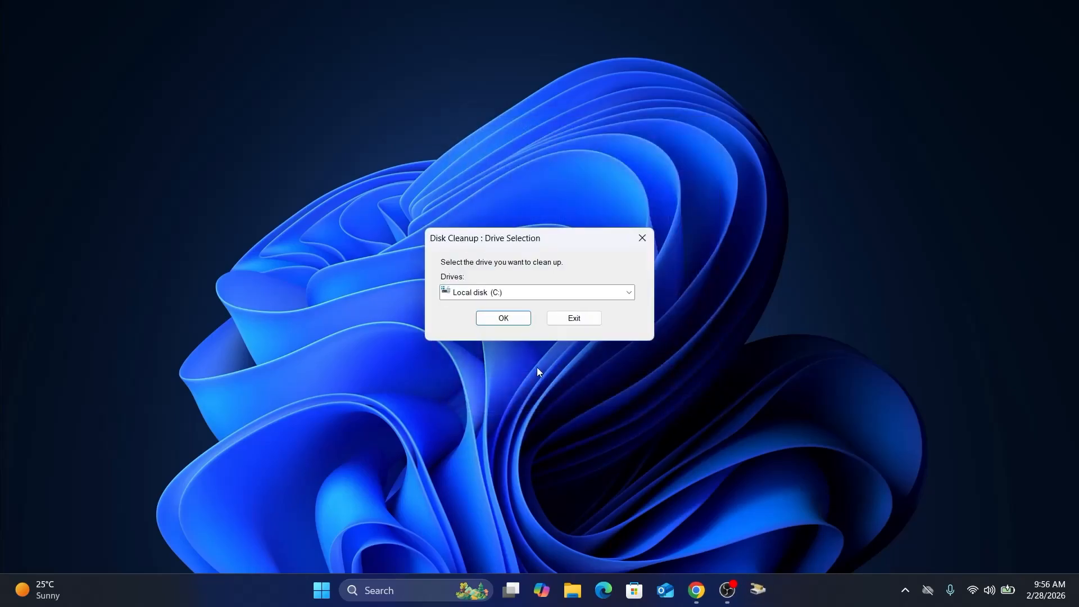
click(516, 320)
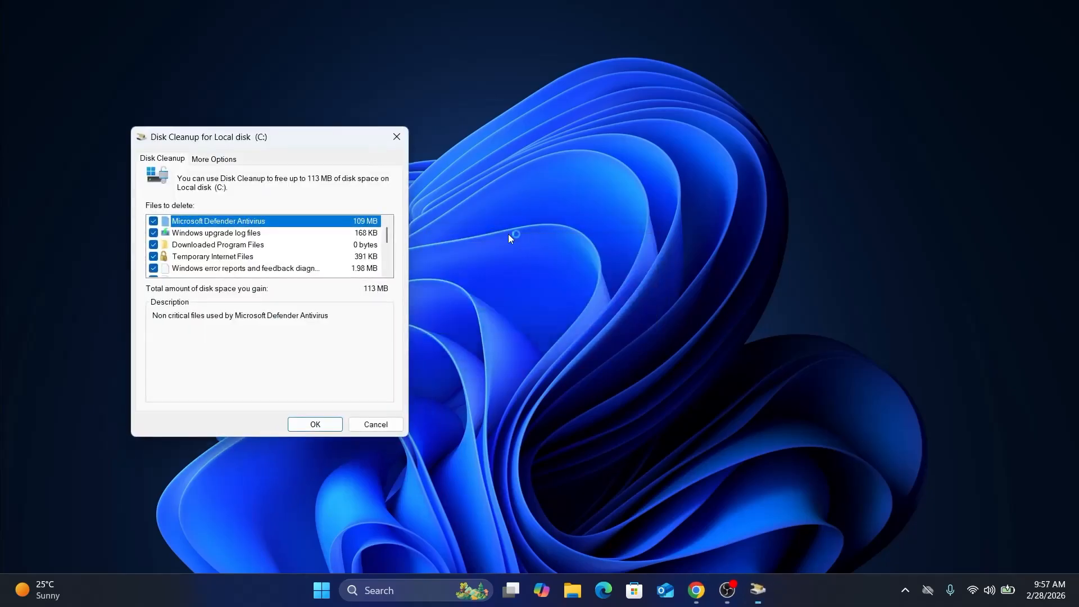
Examine the full list of system file categories offered for deletion on Local disk (C:)
drag(313, 144, 666, 142)
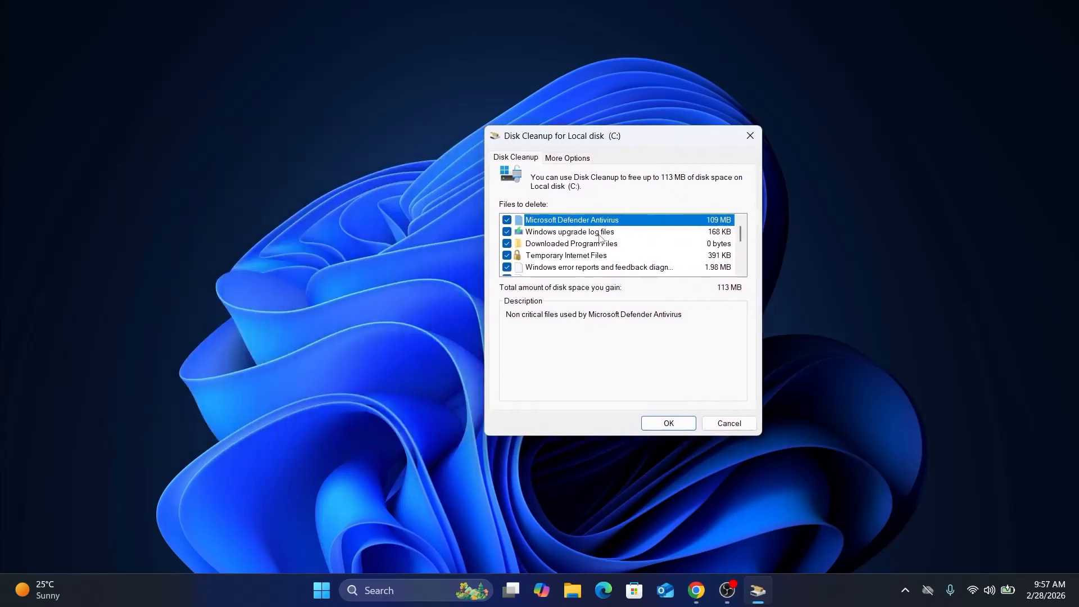
scroll(600, 247, down, 2)
scroll(600, 250, up, 2)
scroll(527, 232, down, 3)
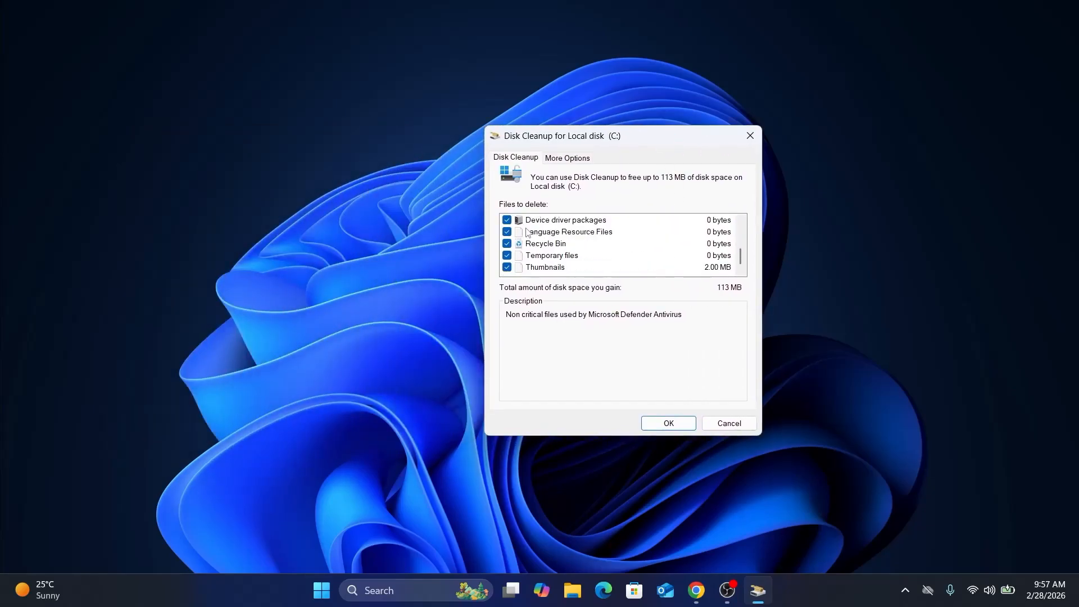
scroll(545, 247, up, 3)
scroll(546, 250, down, 3)
scroll(544, 257, up, 2)
scroll(523, 252, down, 2)
Request deletion of the checked files, cancel it at the confirmation, and close Disk Cleanup
click(674, 424)
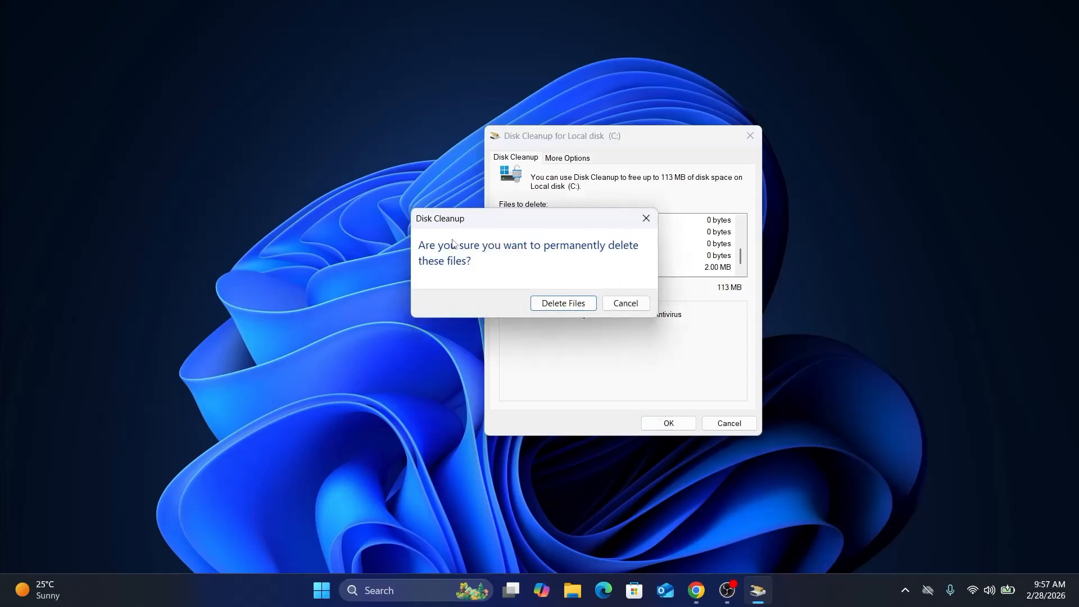
click(628, 304)
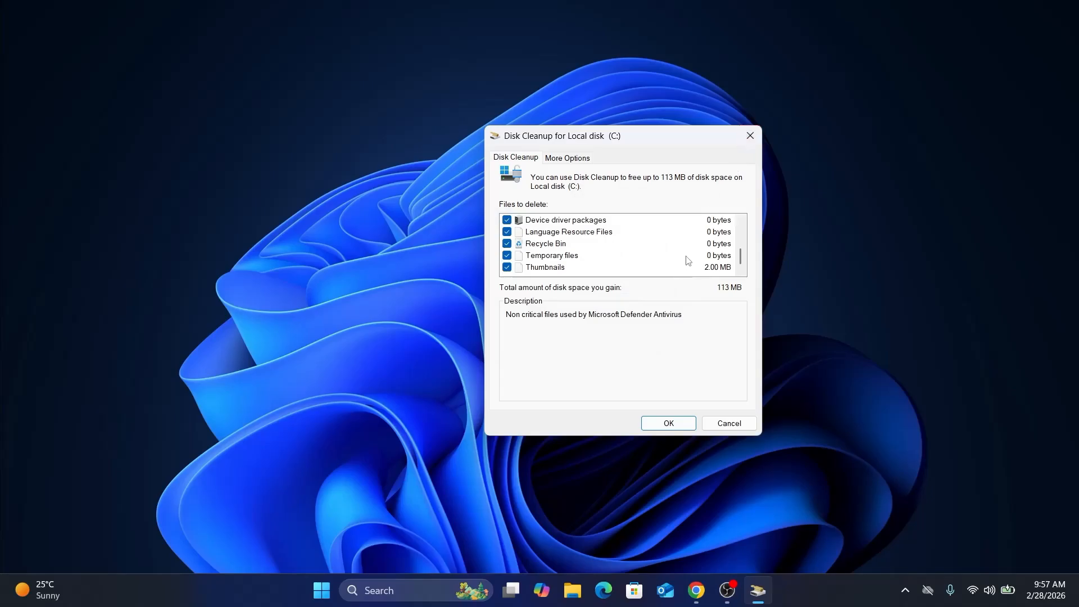
scroll(687, 259, up, 5)
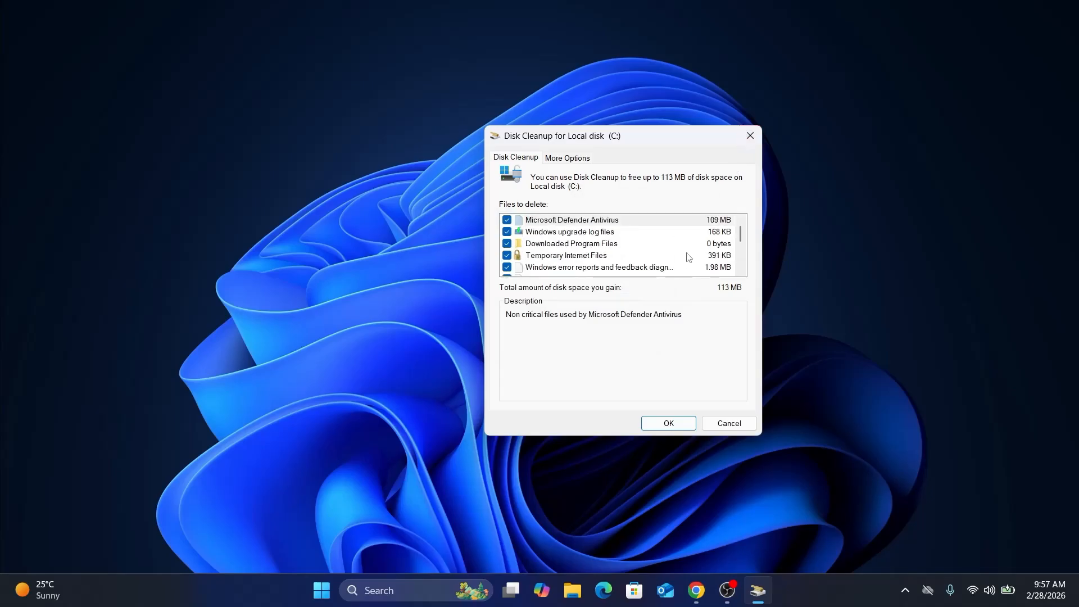
click(751, 136)
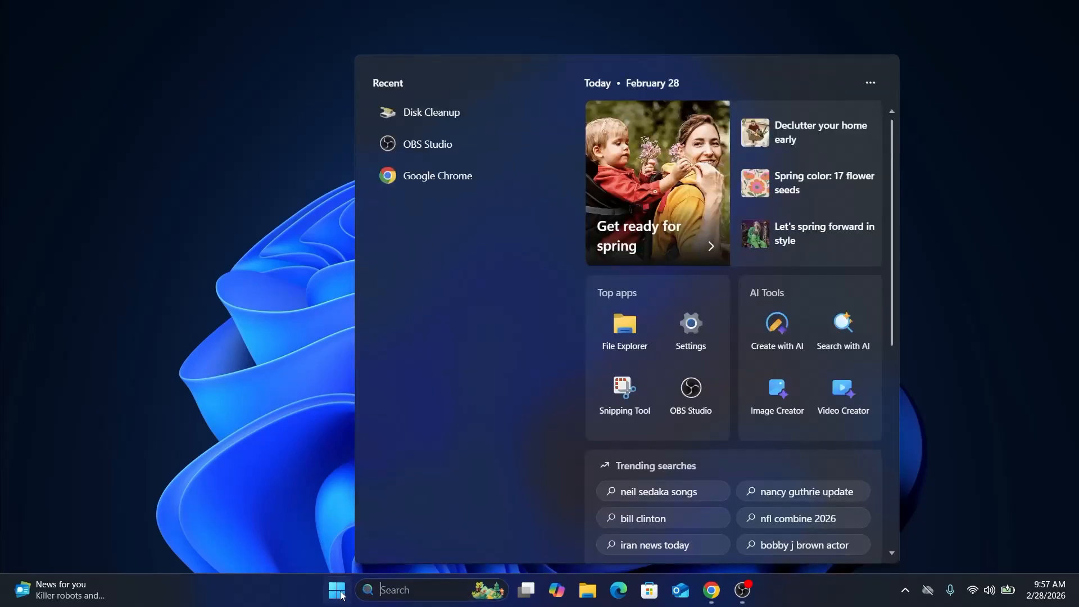
Open the Storage Sense page in the Windows system storage settings
click(336, 590)
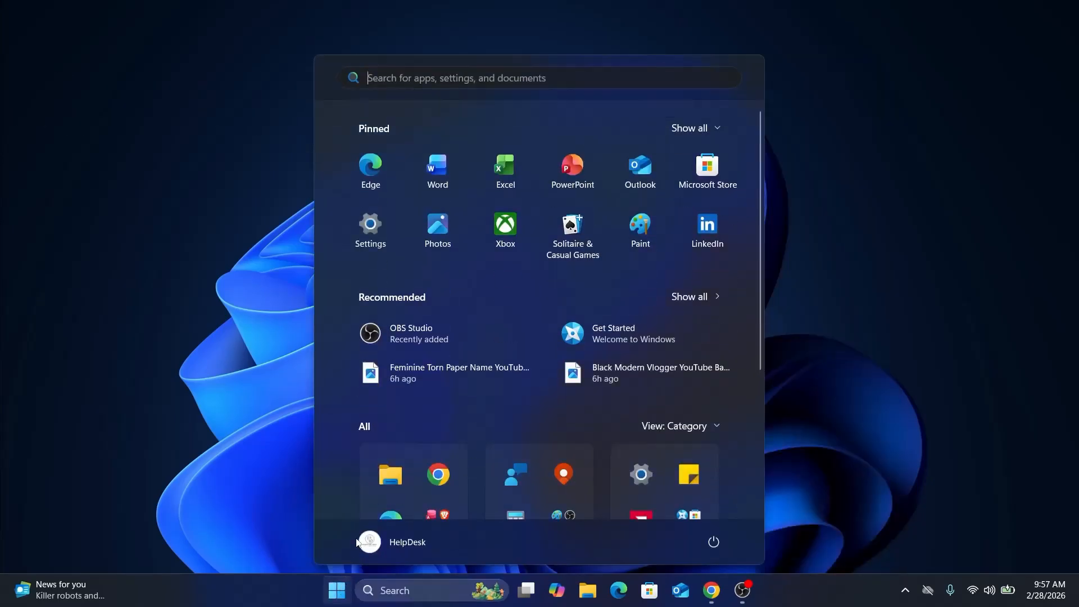
click(355, 232)
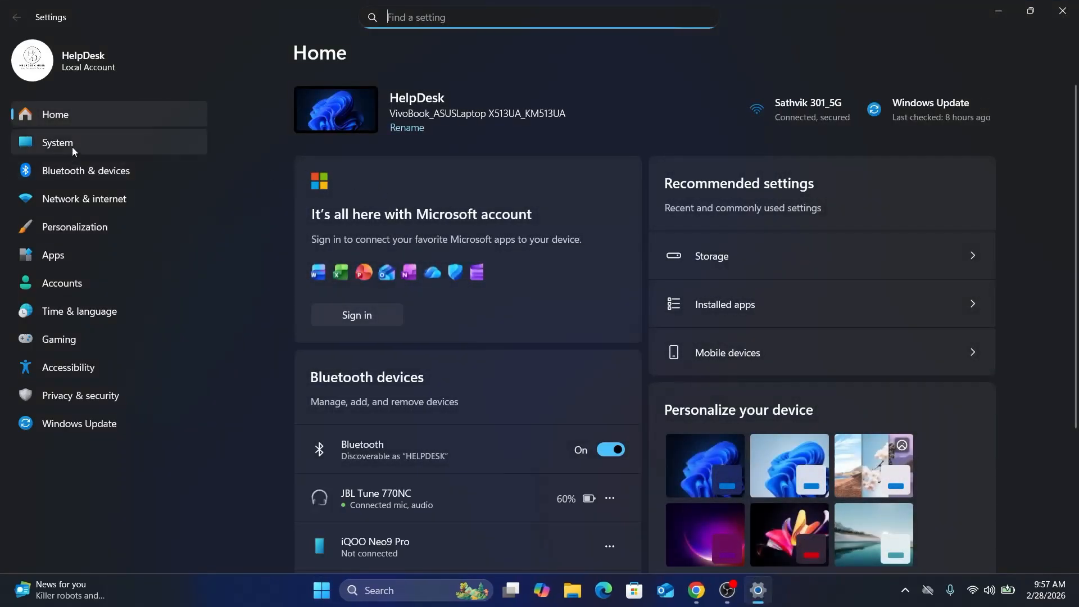
click(72, 147)
scroll(428, 249, down, 3)
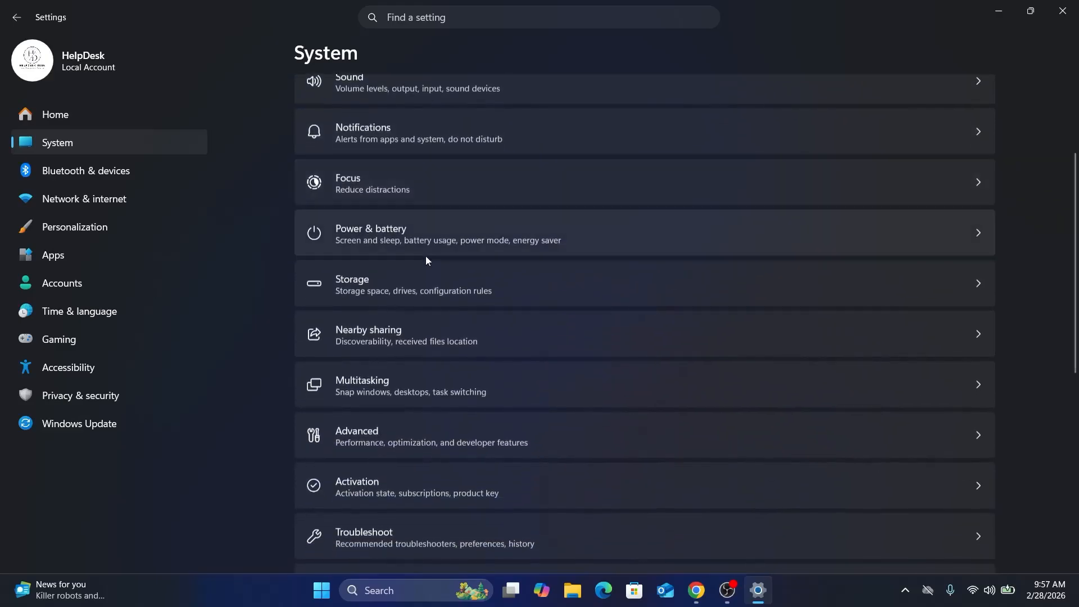
click(578, 289)
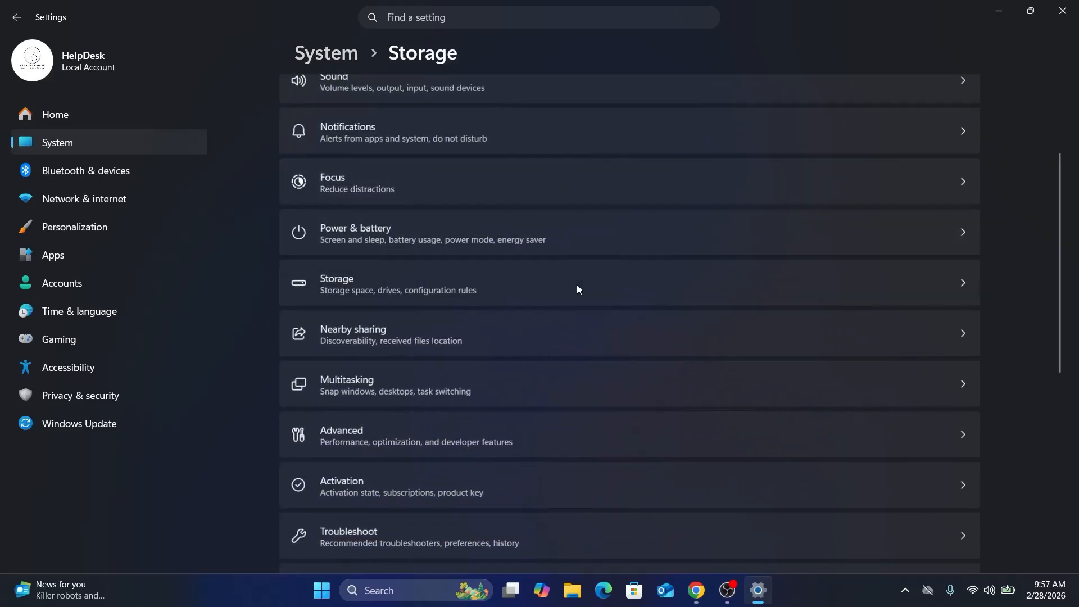
scroll(274, 245, down, 1)
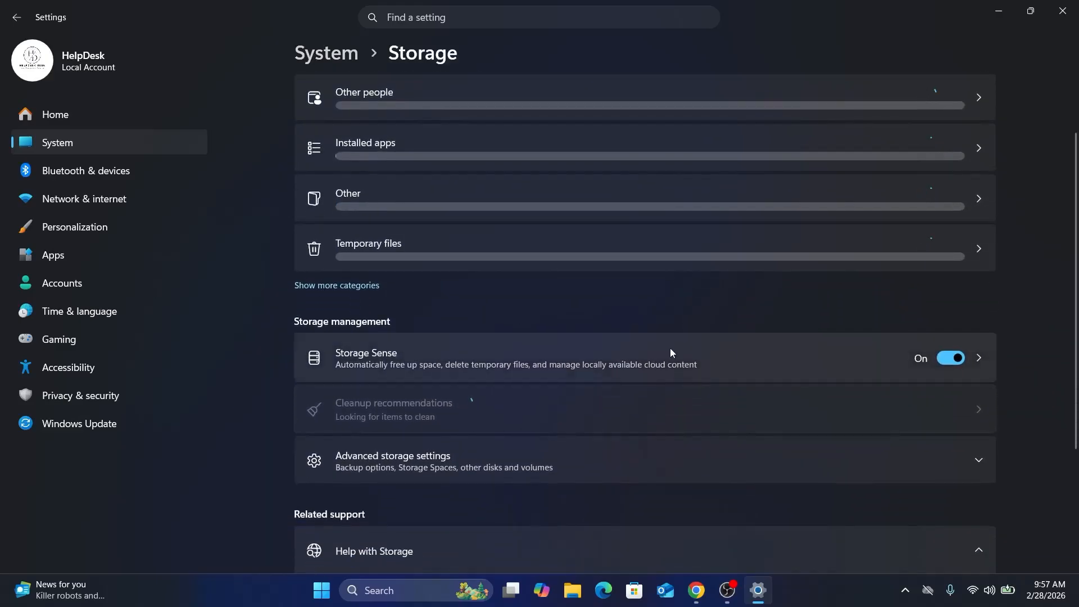
click(978, 359)
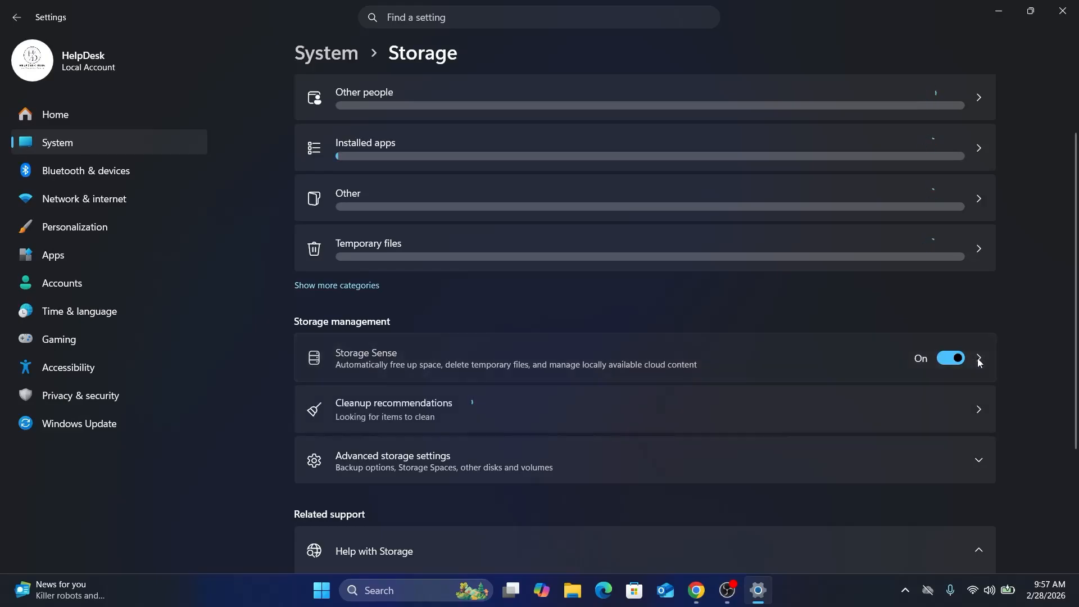
Review the Storage Sense cleanup schedules and run Storage Sense immediately
scroll(699, 301, down, 1)
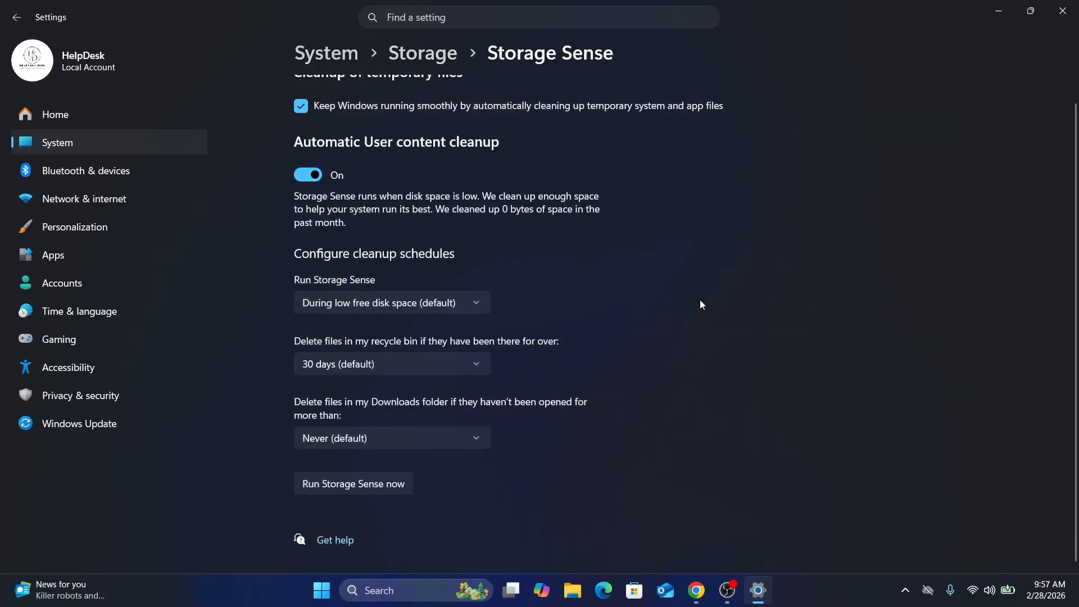
scroll(698, 304, up, 1)
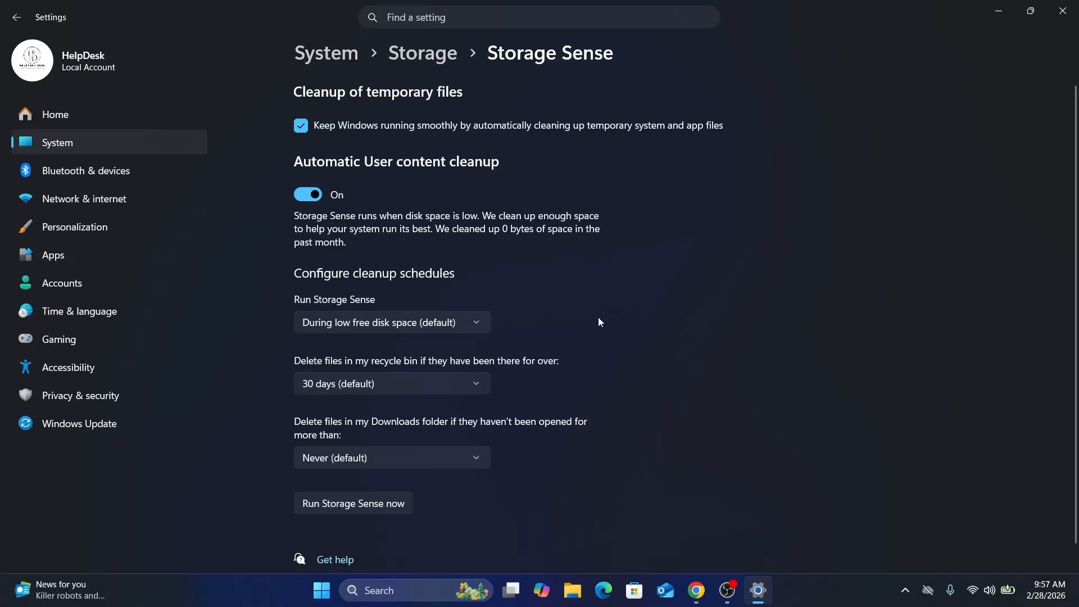
scroll(599, 322, down, 1)
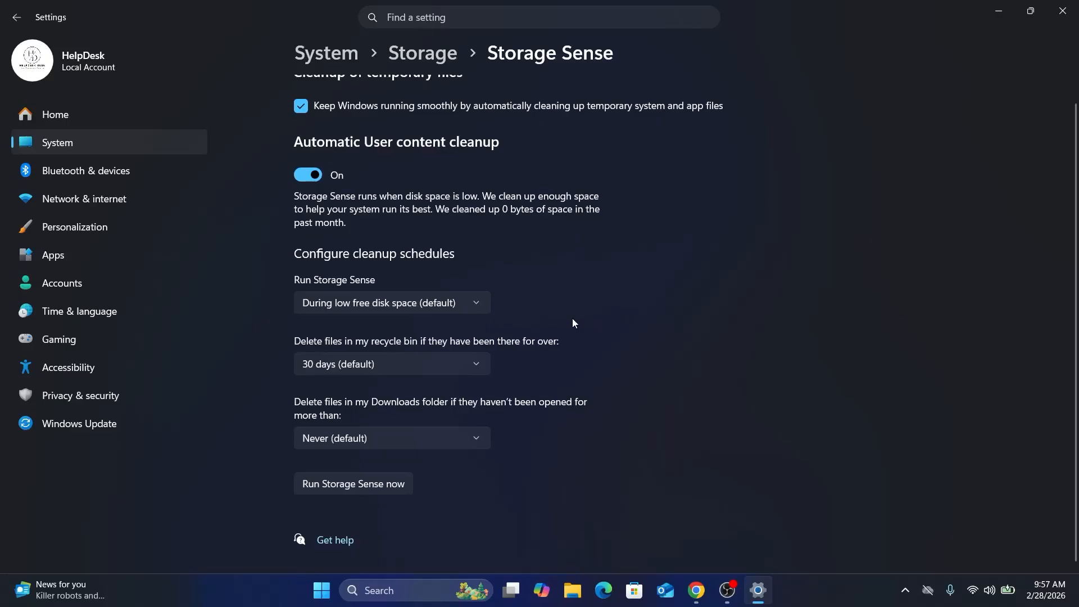
click(368, 491)
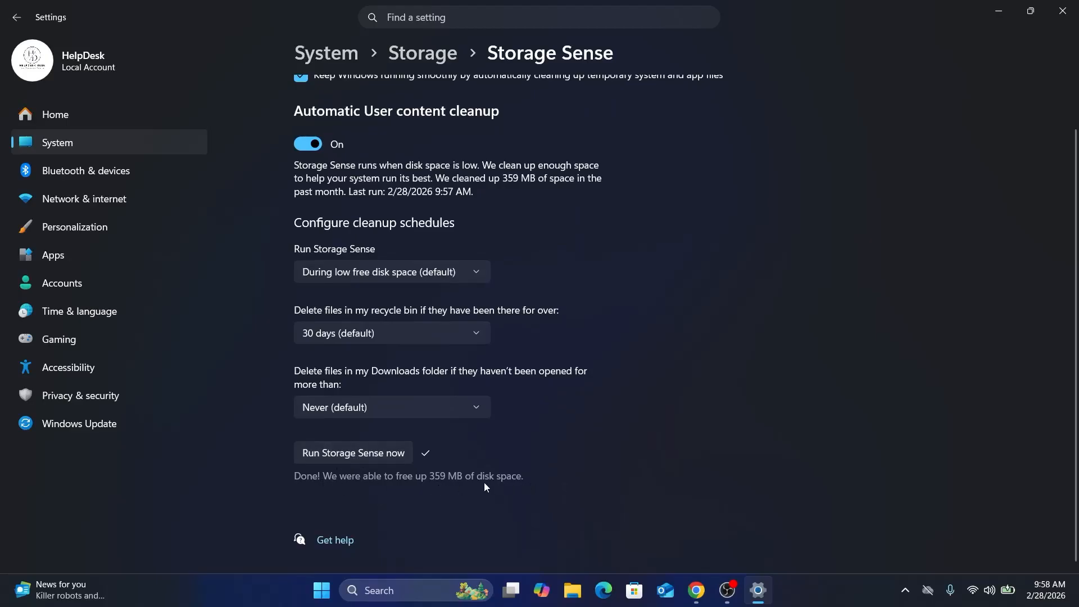
Review the removable temporary files in the storage settings, including the Downloads category, and close Settings
scroll(484, 483, up, 2)
click(443, 56)
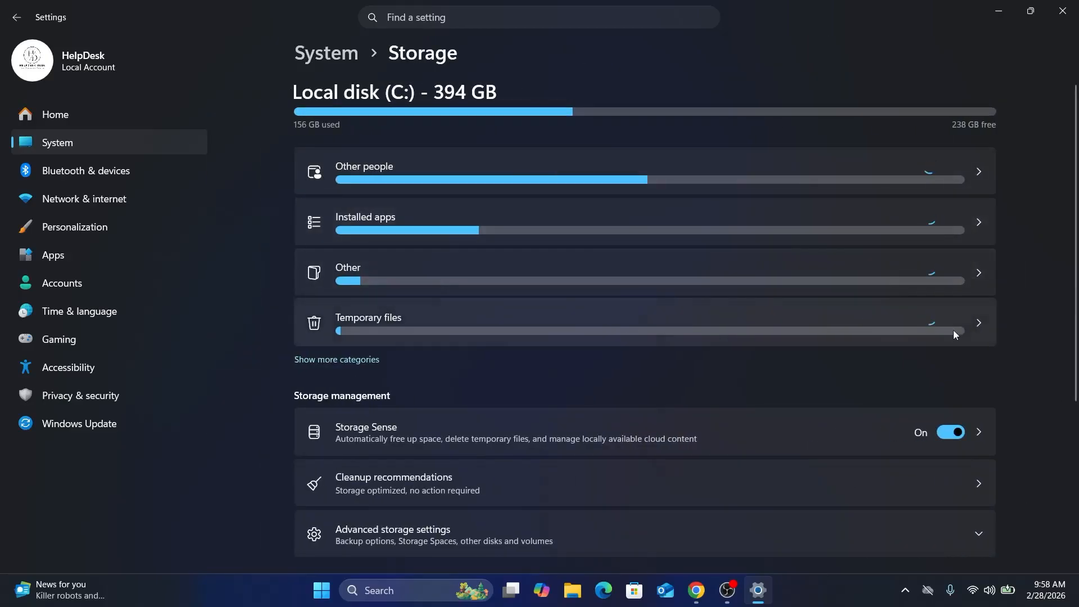
click(985, 322)
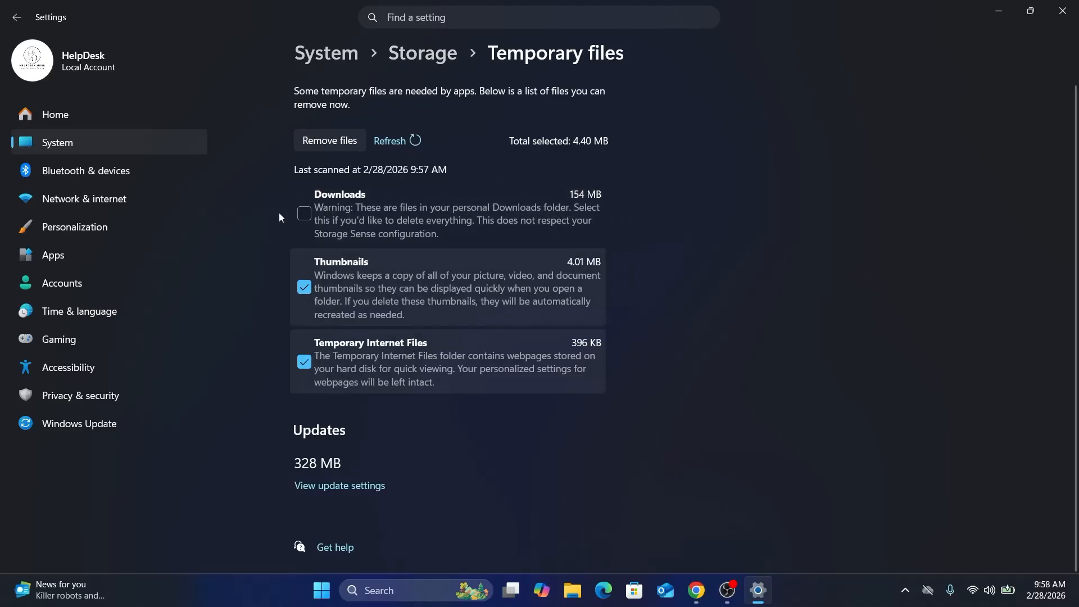
click(304, 205)
click(304, 196)
click(1051, 16)
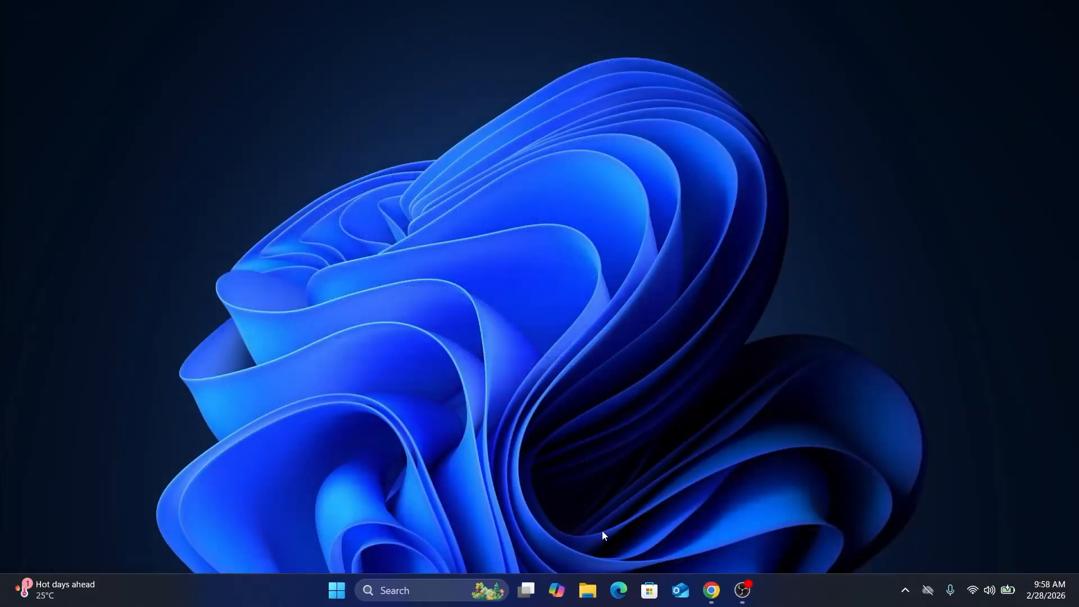
Open This PC in File Explorer to list the computer's drives
click(589, 591)
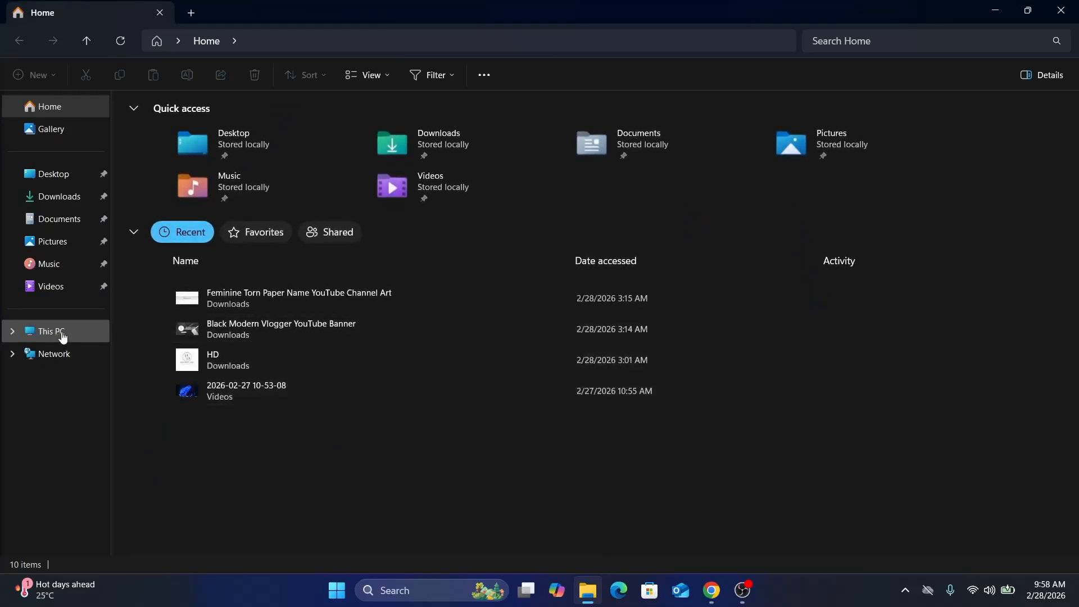
click(62, 335)
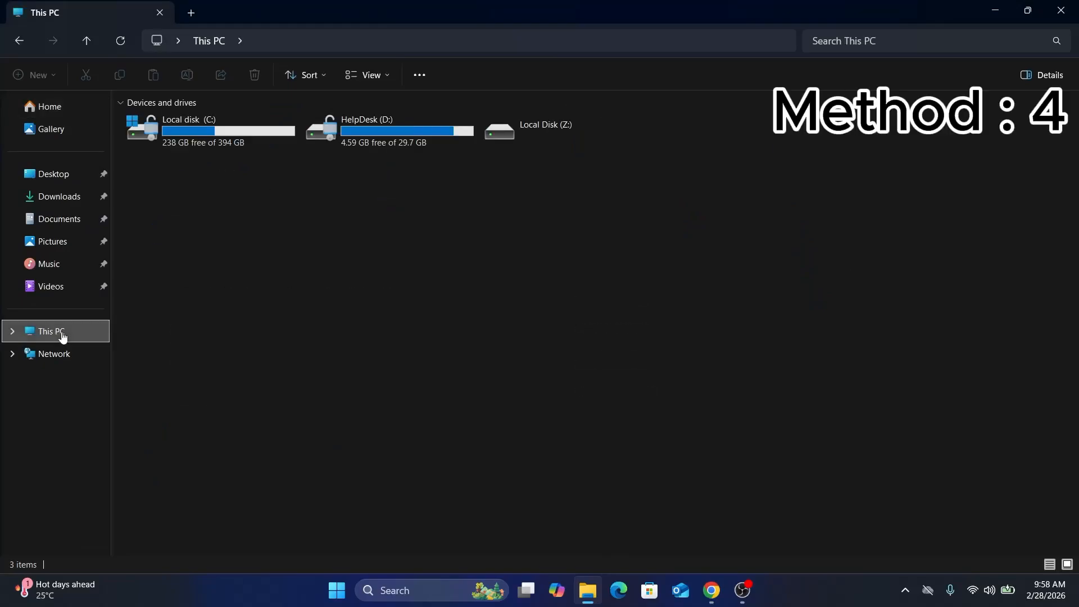
click(853, 37)
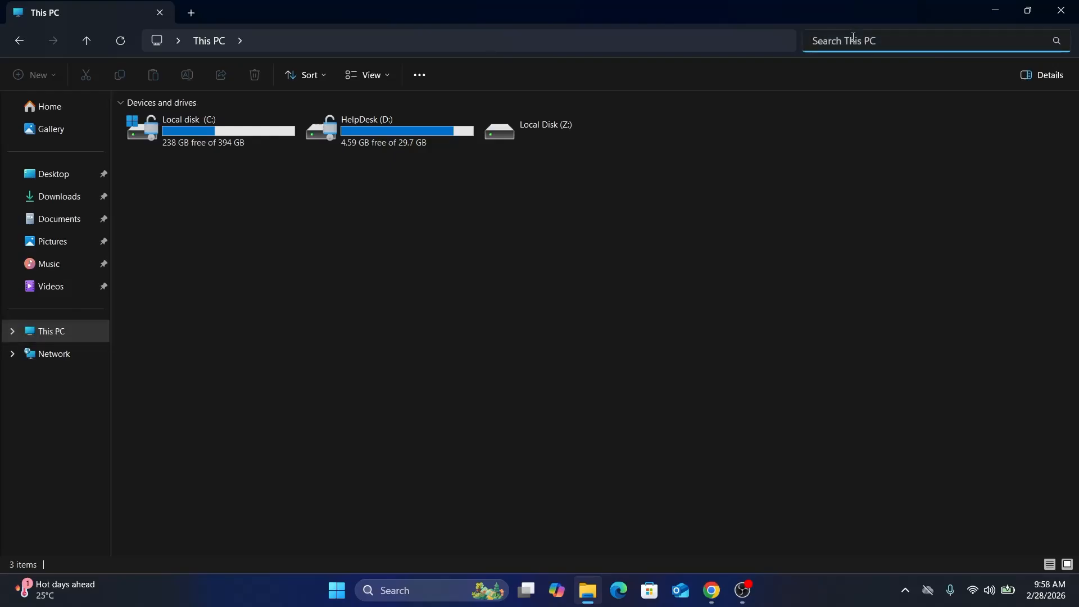
text(G)
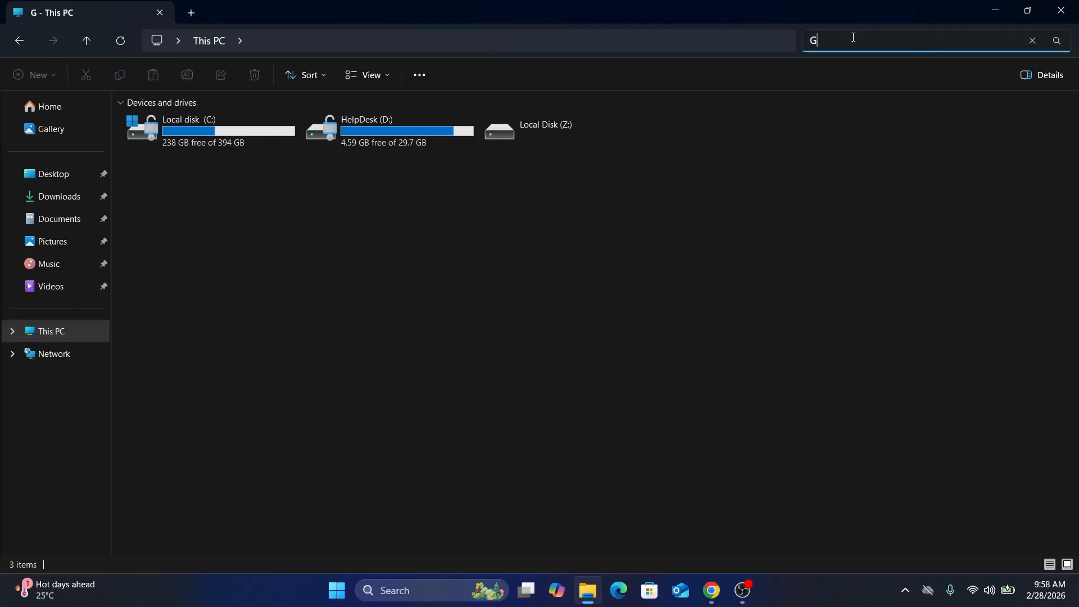
text(igantic)
key(Tab)
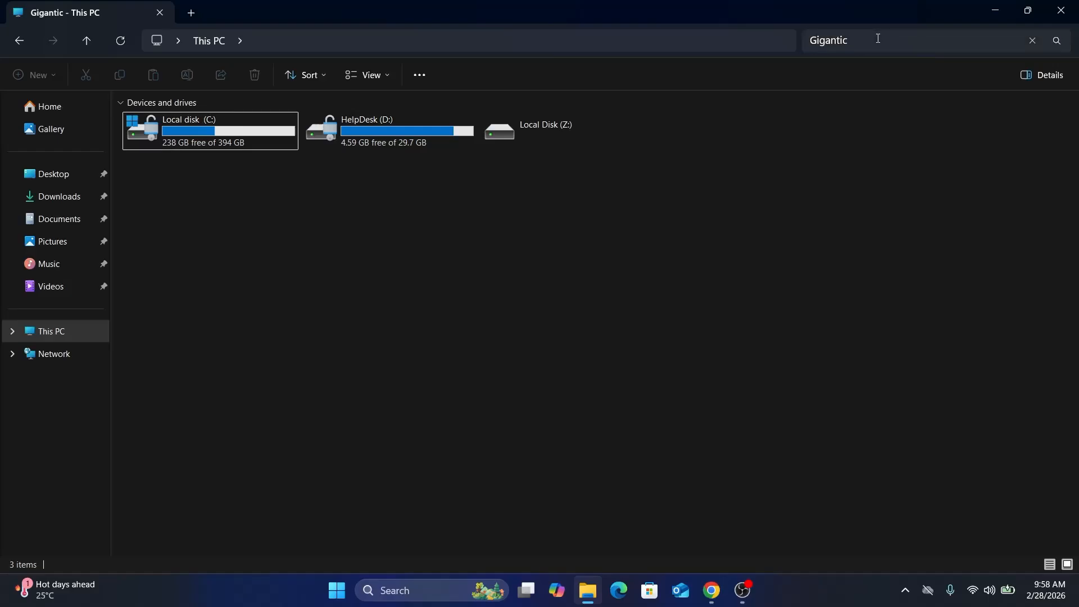
Open the Local disk (C:) drive and search it for "Gigantic"
double_click(264, 132)
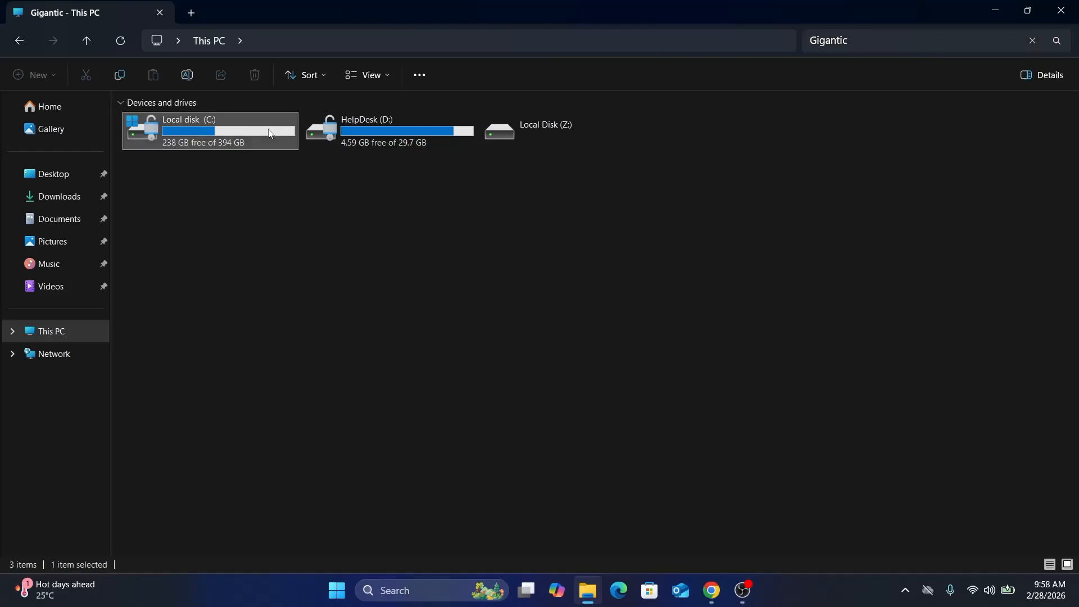
click(960, 40)
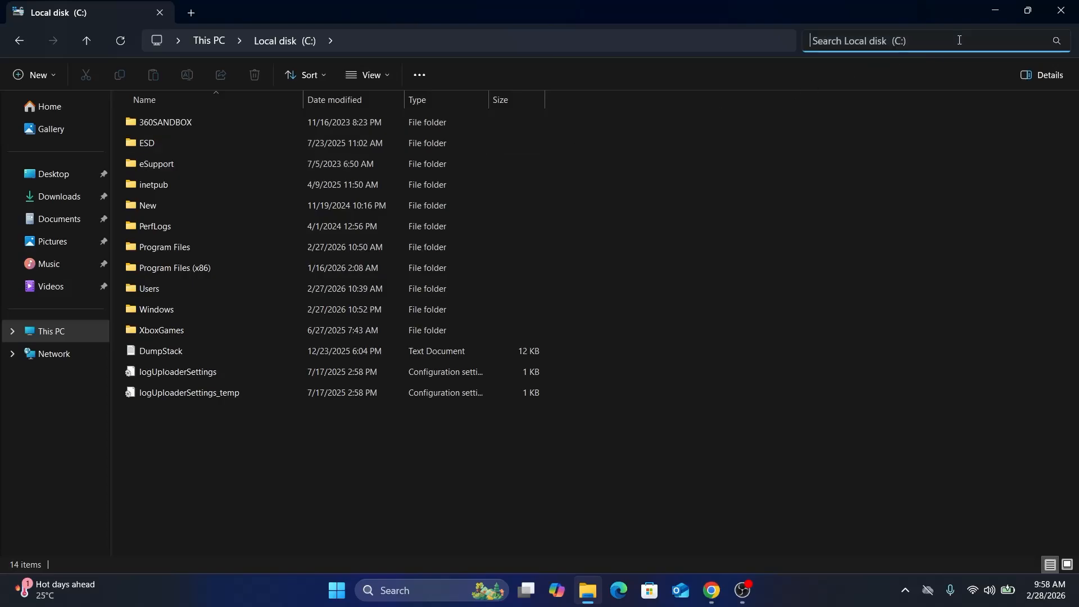
text(Gigantic)
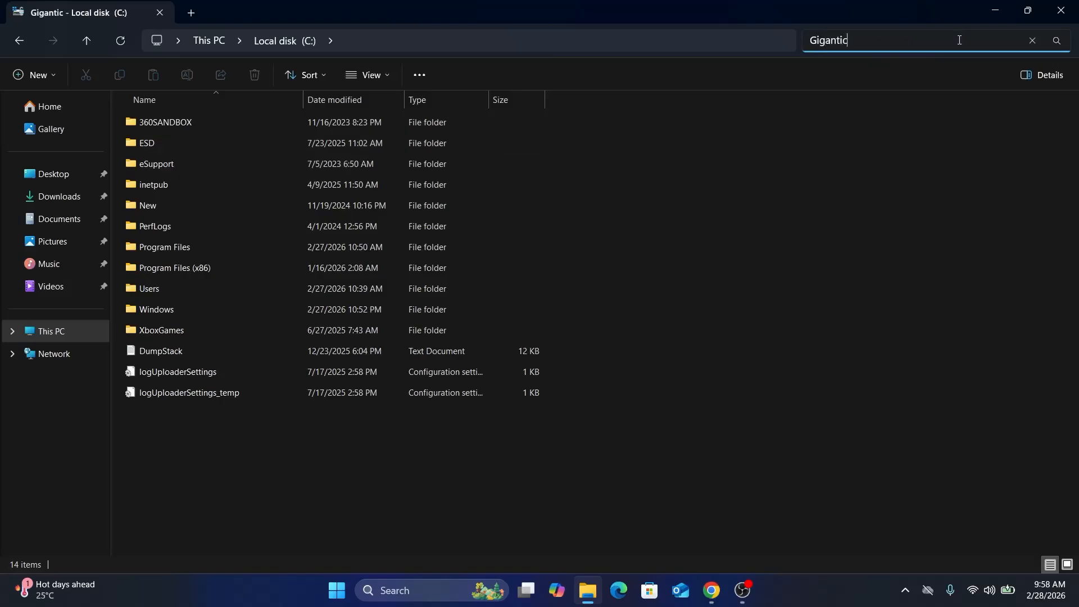
key(Return)
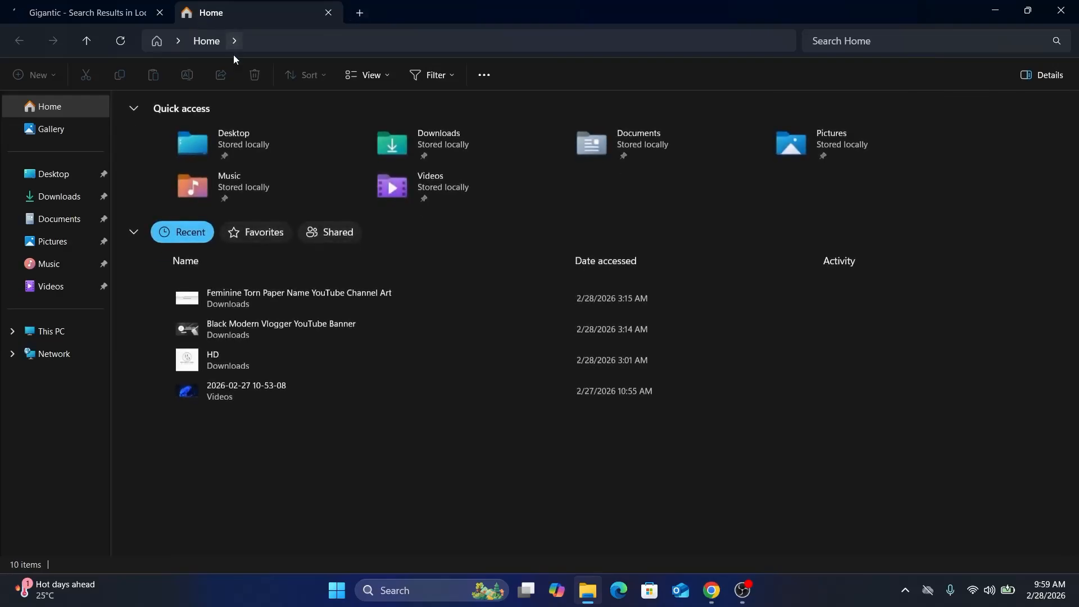
In a second File Explorer tab, open the Local disk (C:) drive and search it for "Huge"
click(61, 333)
double_click(203, 146)
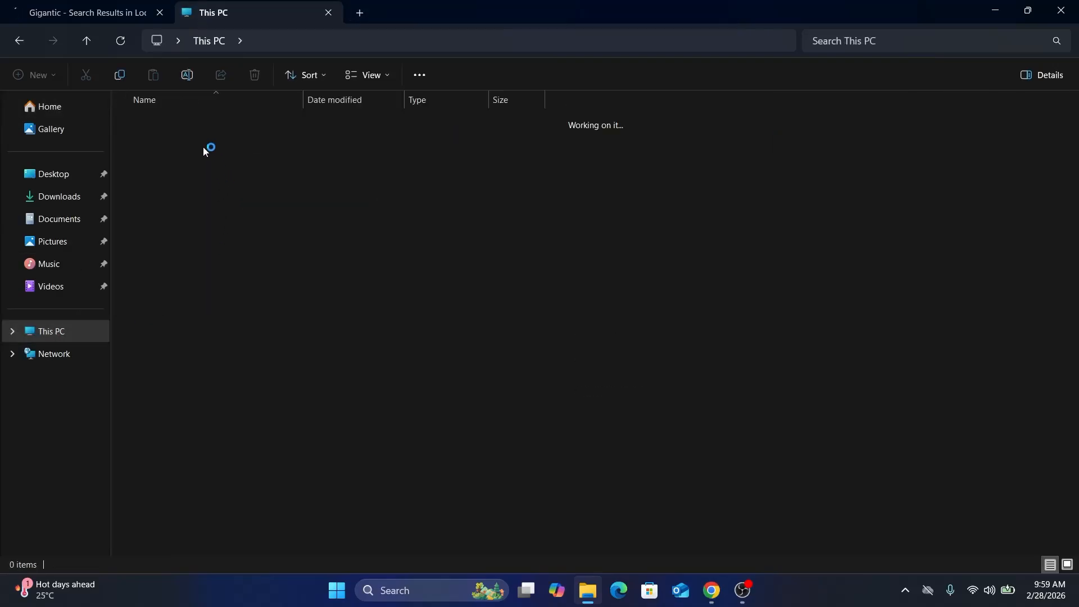
click(880, 40)
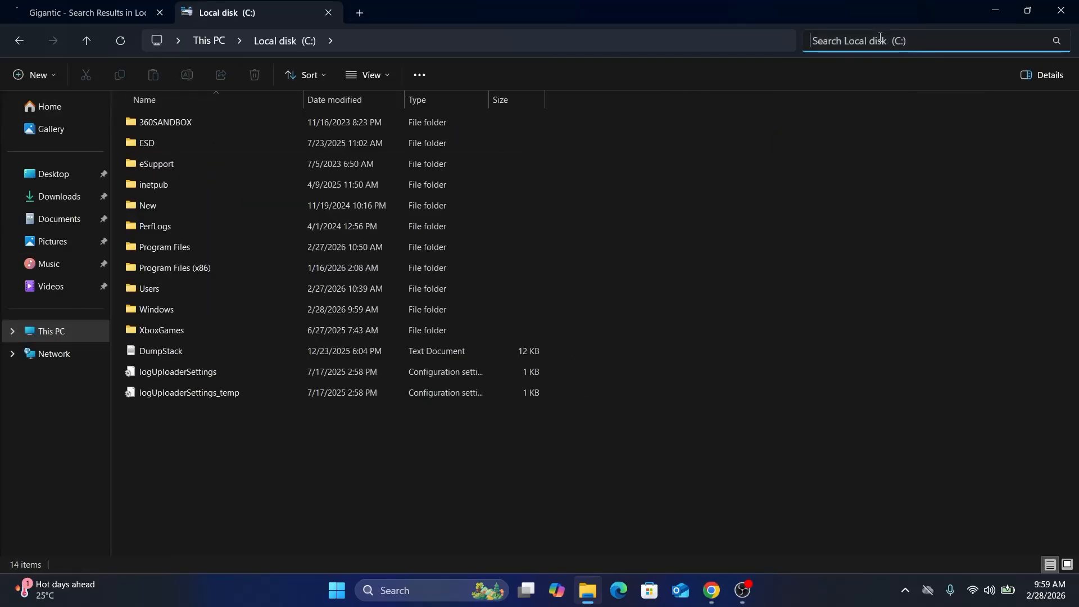
text(Huge)
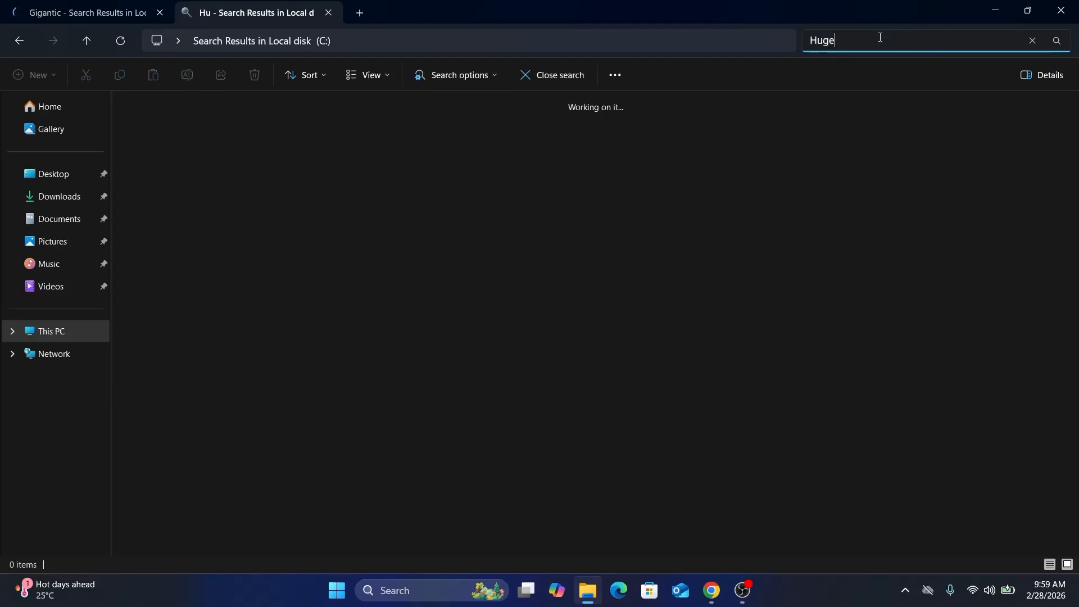
key(Return)
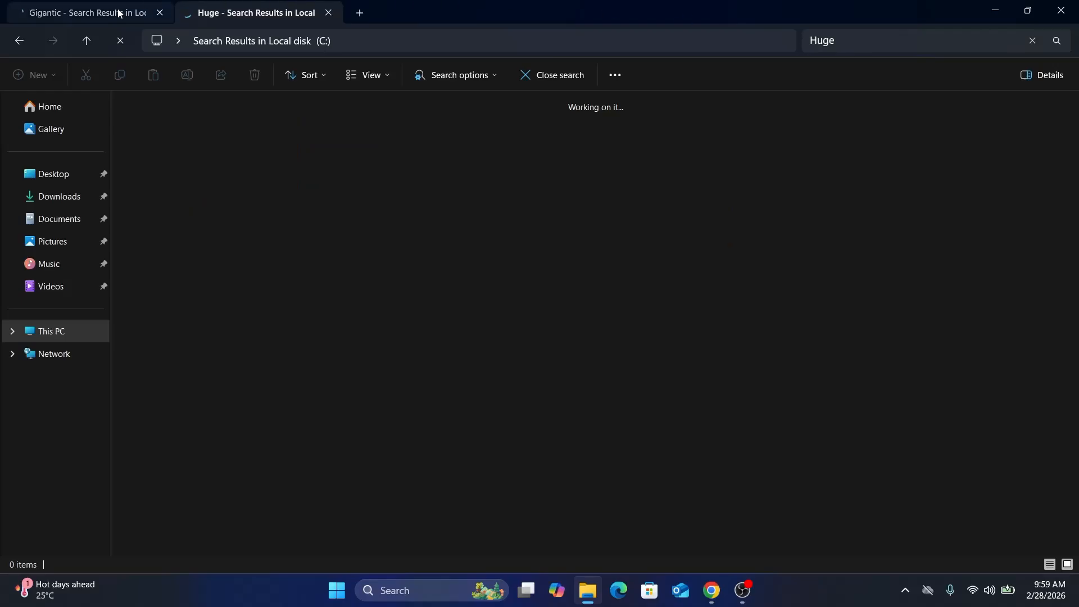
Check the progress of the Gigantic and Huge file searches, and close File Explorer
click(98, 10)
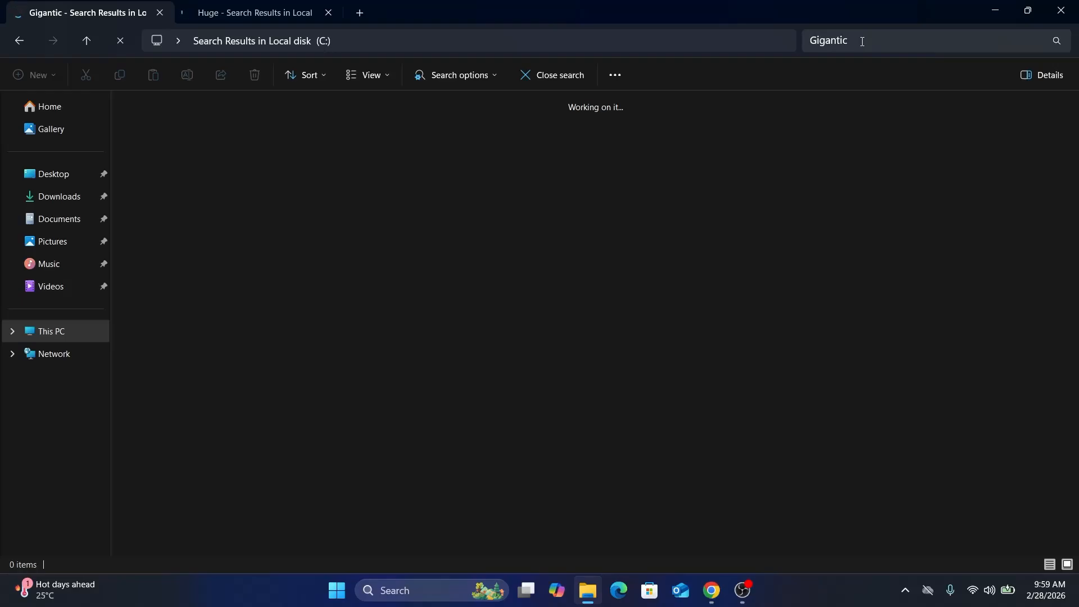
click(264, 13)
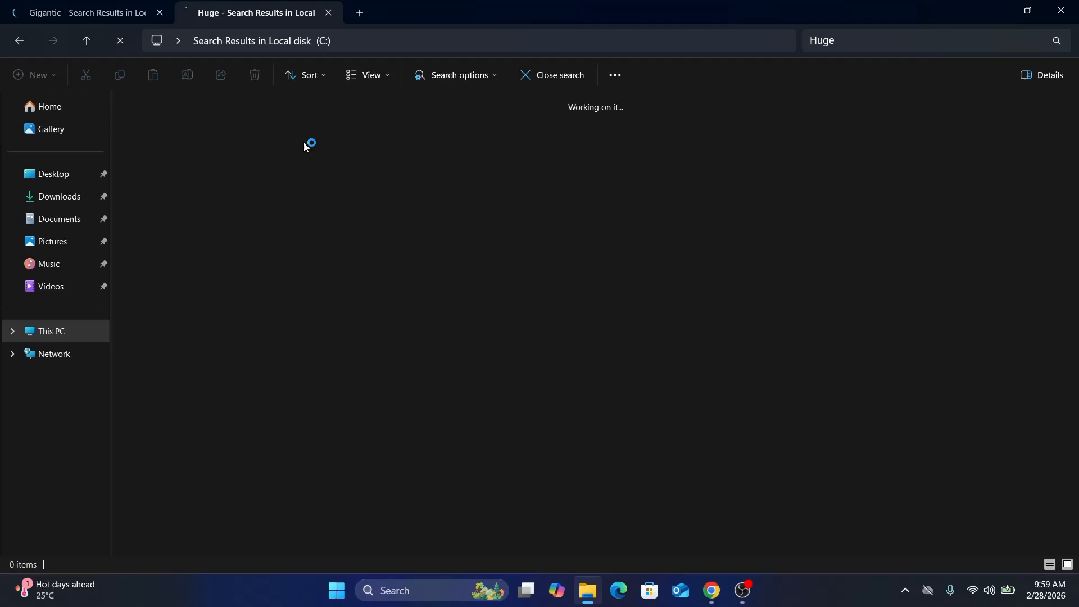
click(118, 14)
click(229, 12)
click(1061, 11)
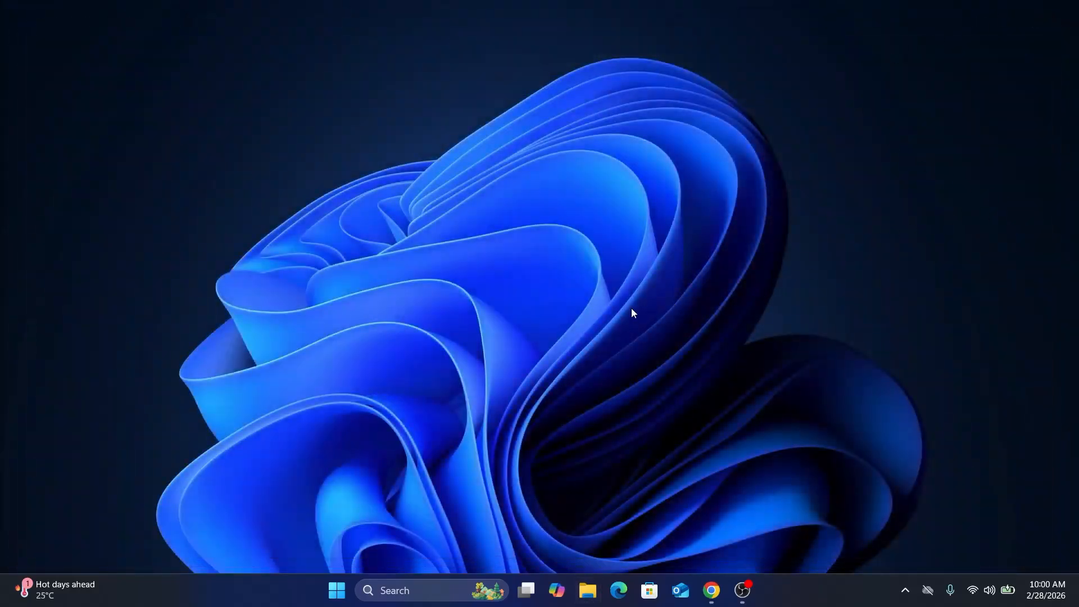
Find Command Prompt by searching for cmd, run it as administrator, and move its window toward the middle of the desktop
click(336, 595)
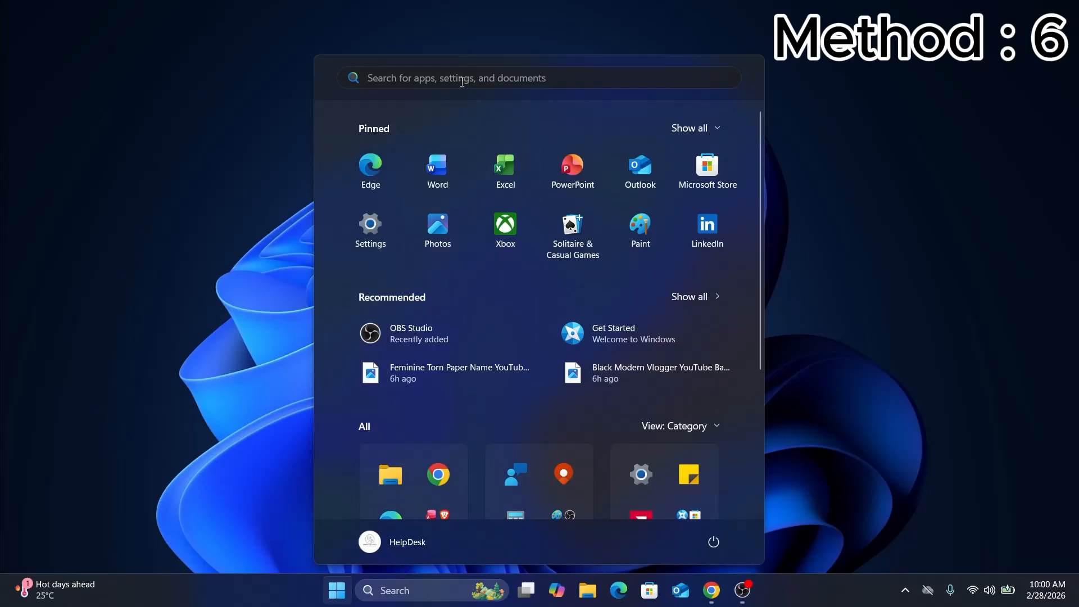
click(461, 82)
text(cmd)
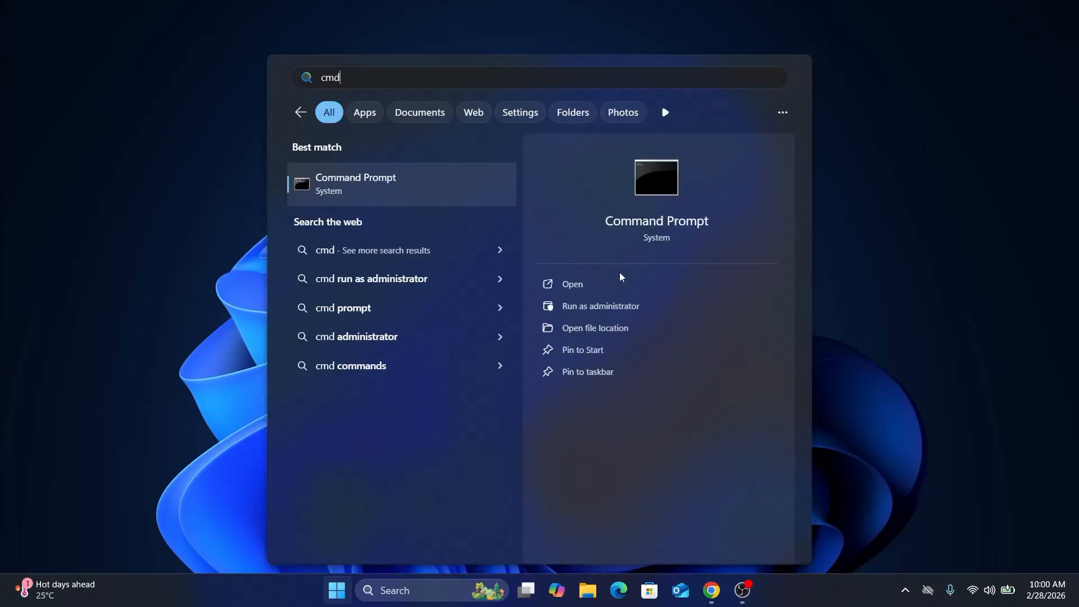
click(625, 306)
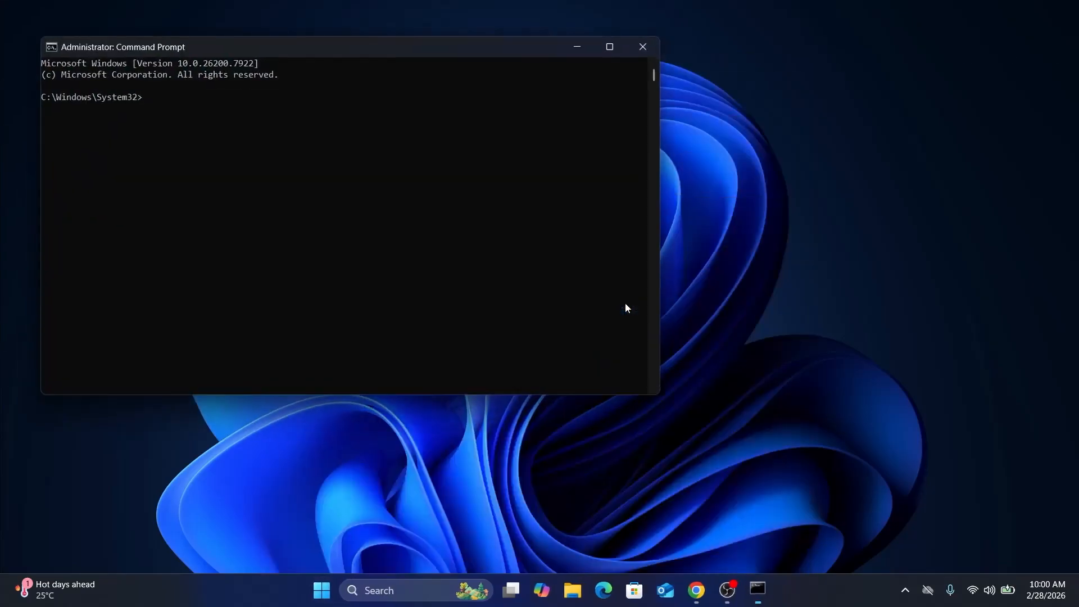
drag(522, 43, 789, 98)
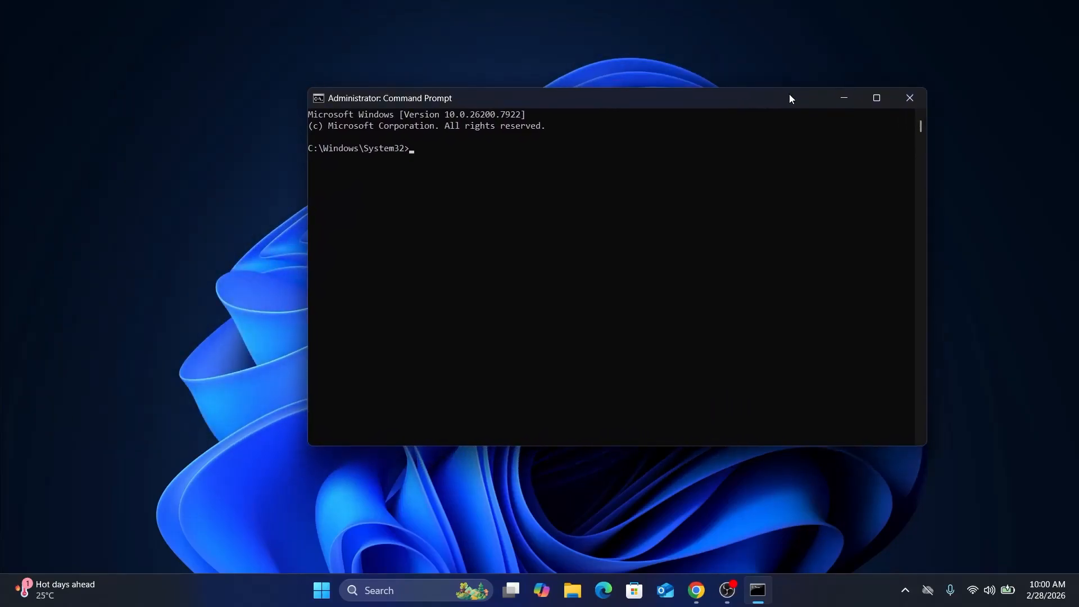
Turn off hibernation with the command powercfg /h off and close Command Prompt
text(powercfg /h off)
key(Return)
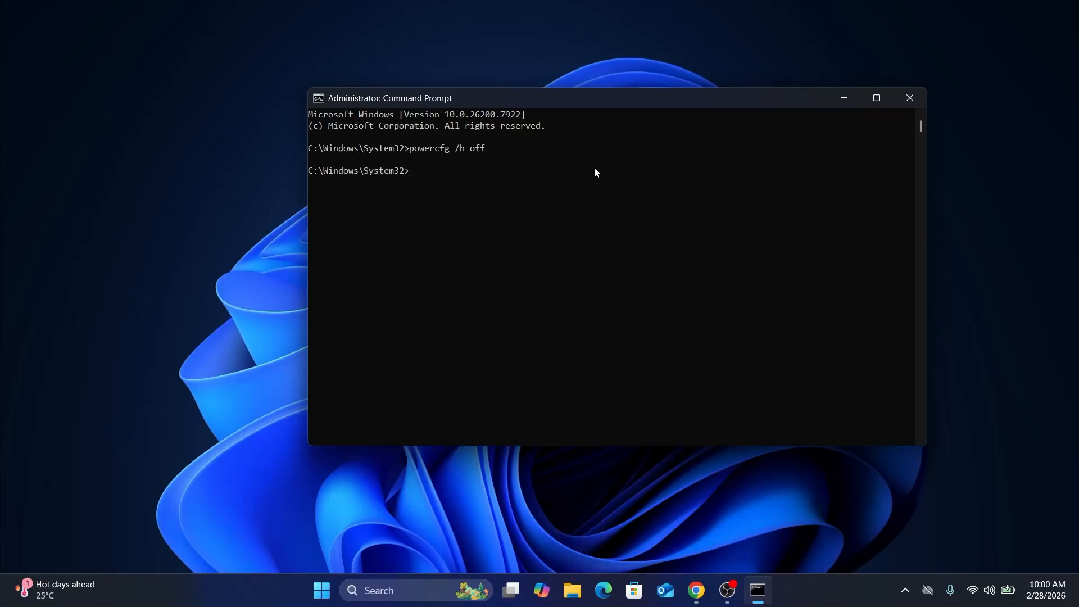
click(920, 98)
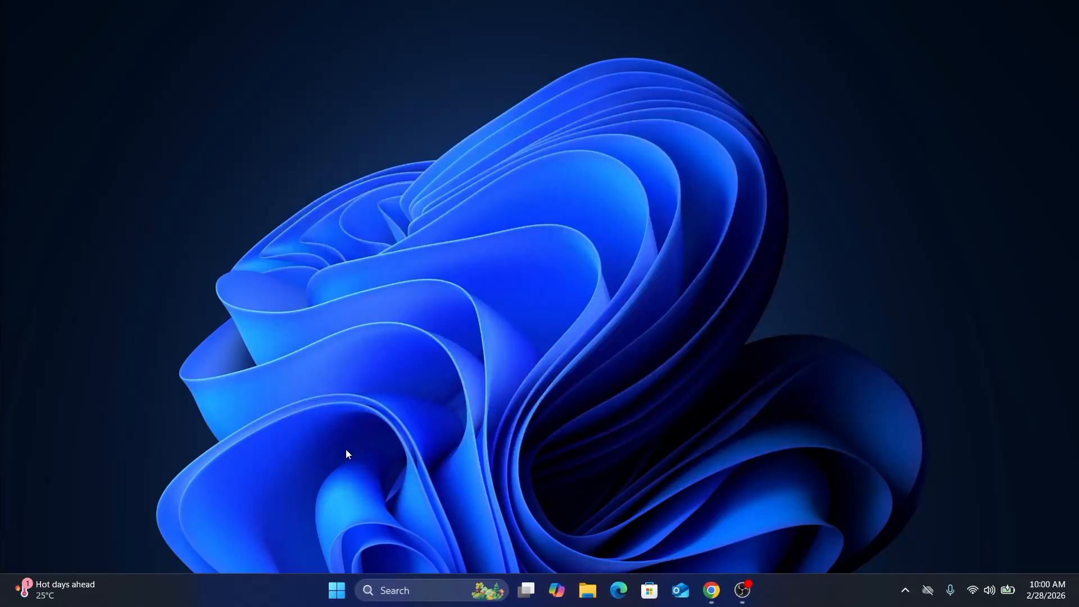
Open the Windows Temp folder by running temp from the Run dialog
right_click(336, 587)
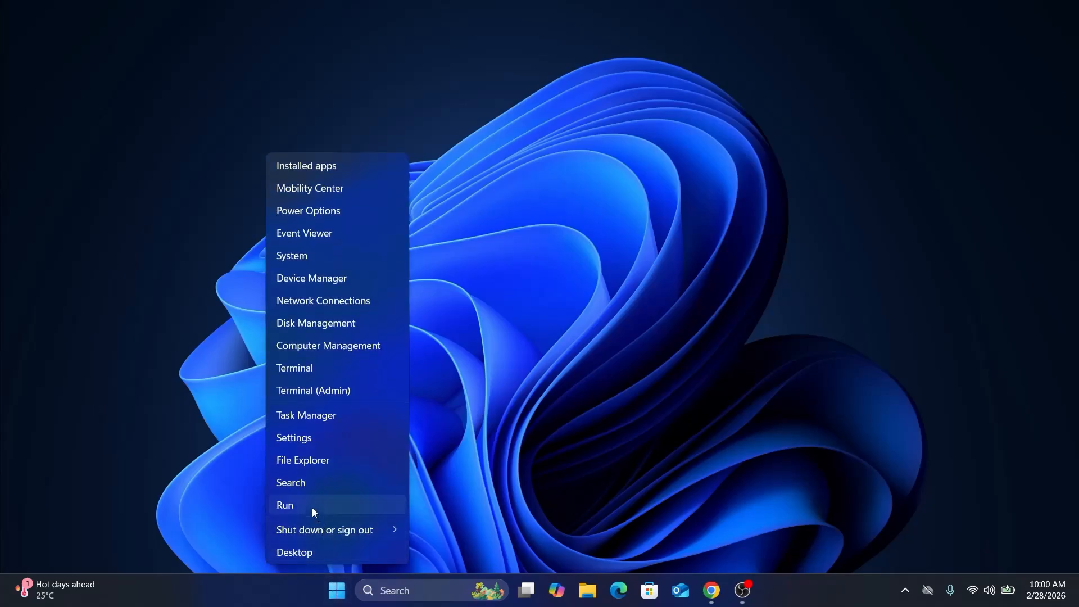
click(313, 509)
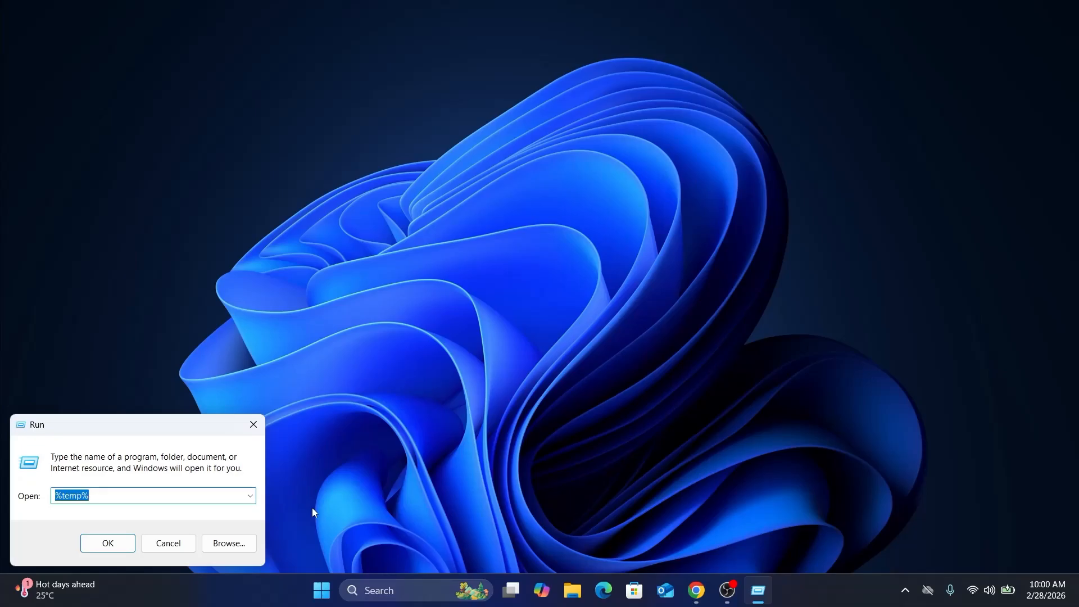
text(temp)
key(Return)
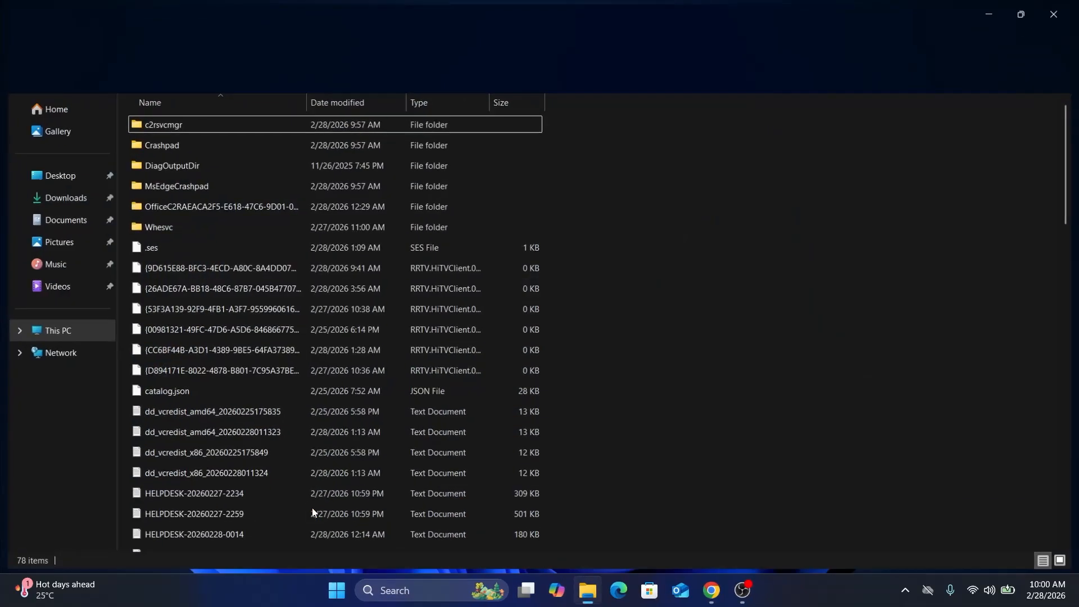
Permanently delete everything in the Windows Temp folder, skipping all files in use, and close the folder
click(197, 390)
key(ctrl+a)
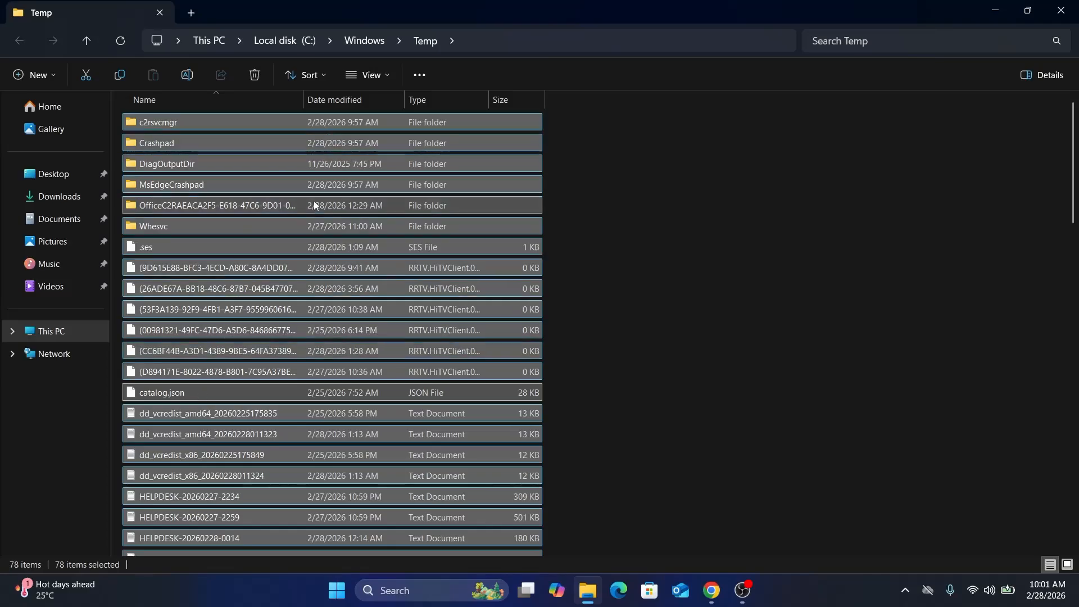
key(shift+Delete)
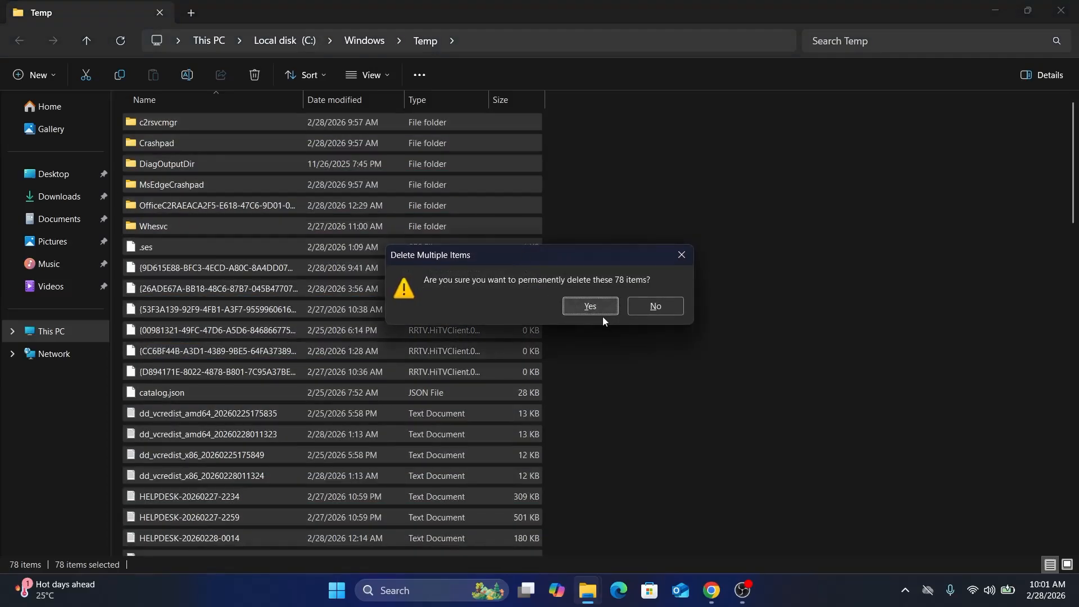
click(590, 306)
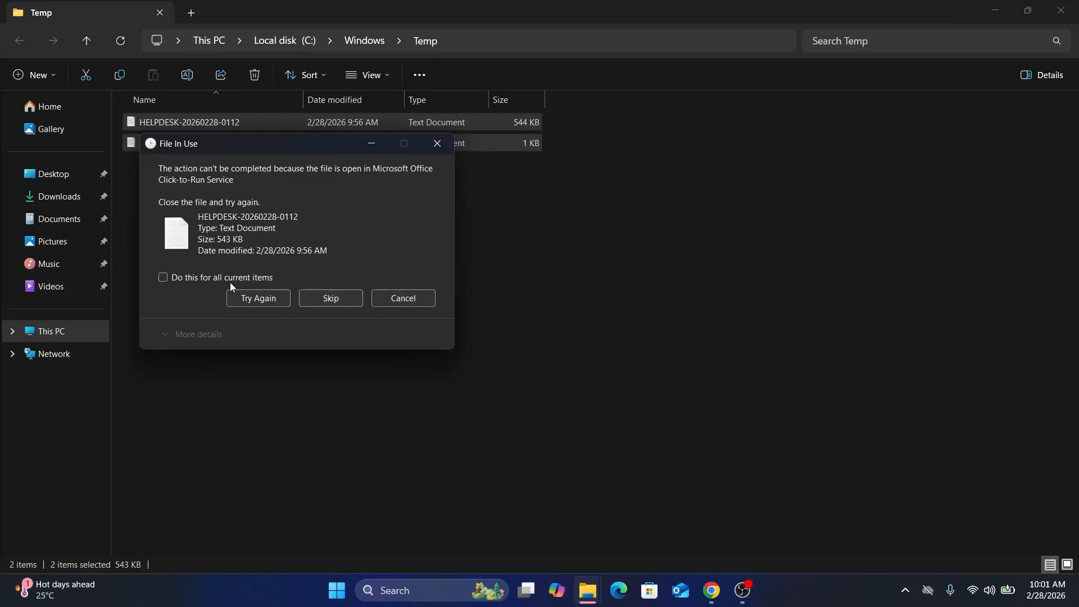
click(230, 282)
click(318, 298)
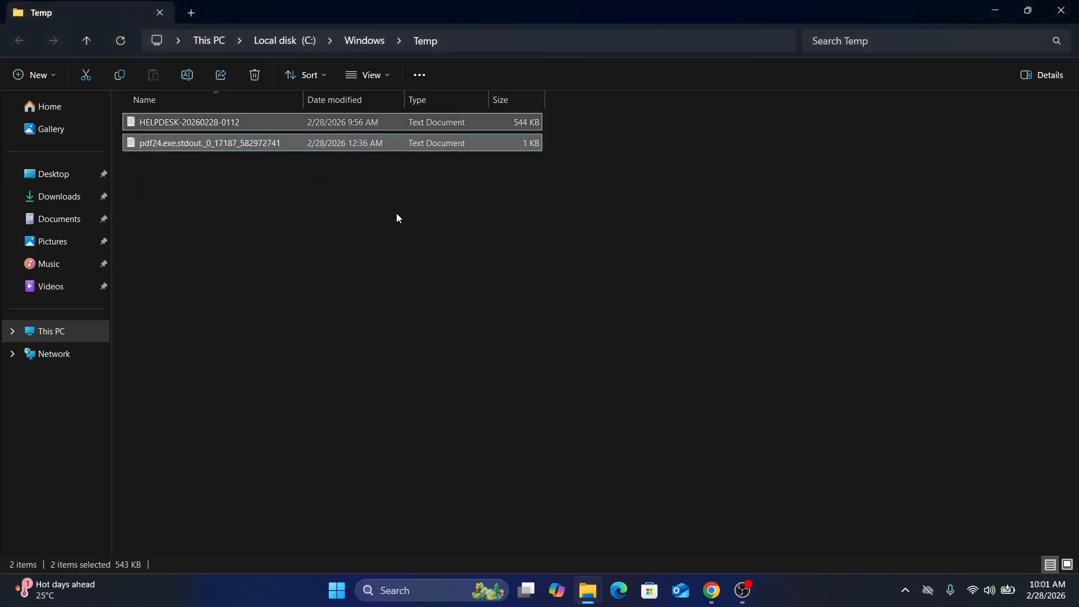
click(396, 218)
click(1066, 13)
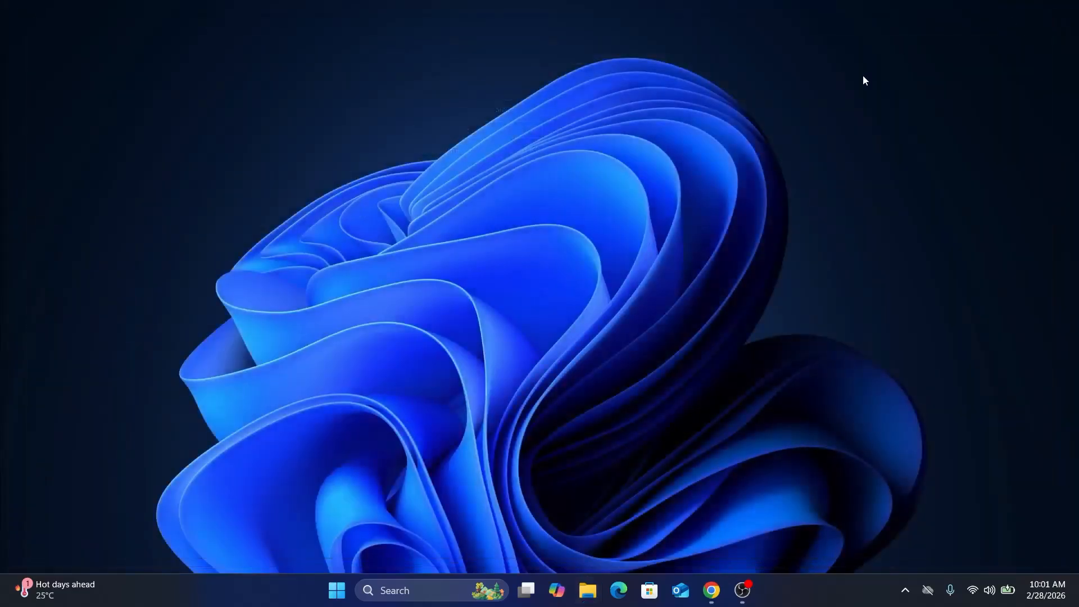
Open the user's AppData Local Temp folder by running %temp% from the Run dialog
right_click(337, 590)
click(336, 507)
text(%temp%)
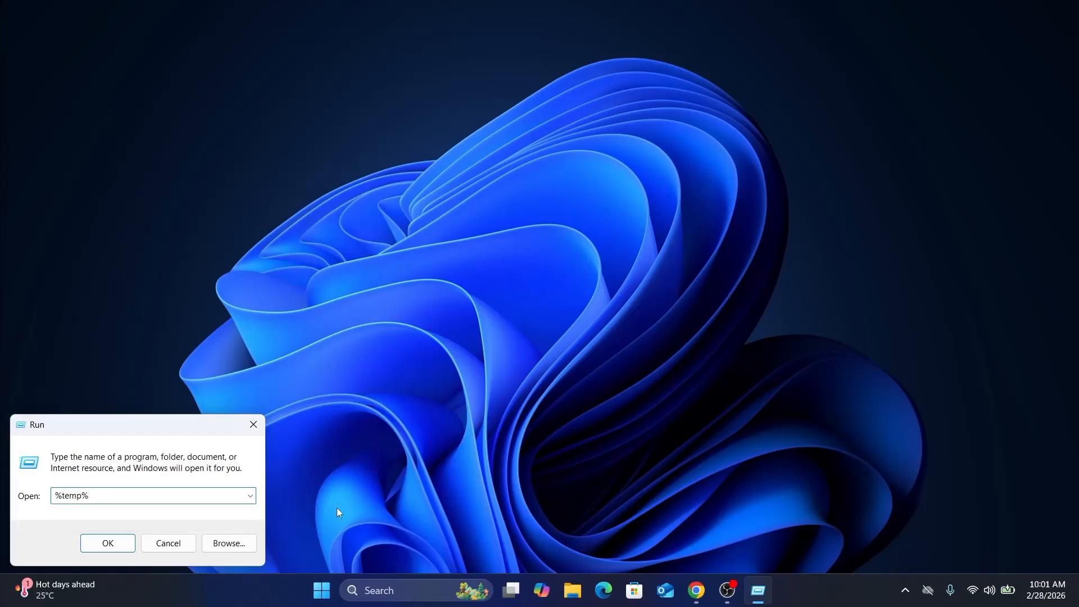
key(Return)
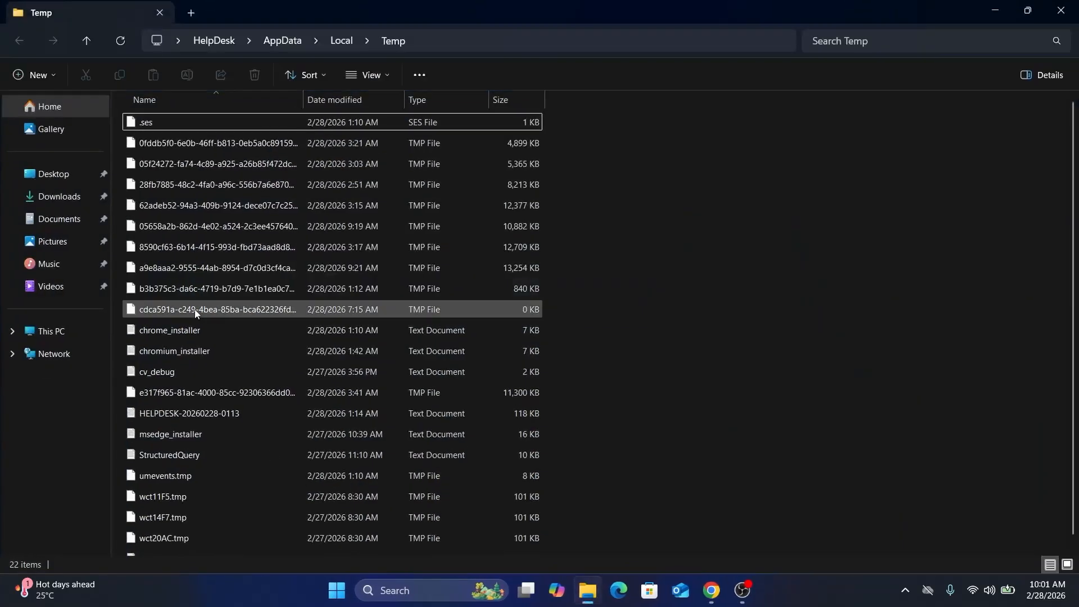
Permanently delete all files in the AppData Local Temp folder, dismissing the file-in-use prompt for all current items
key(ctrl+a)
key(shift+Delete)
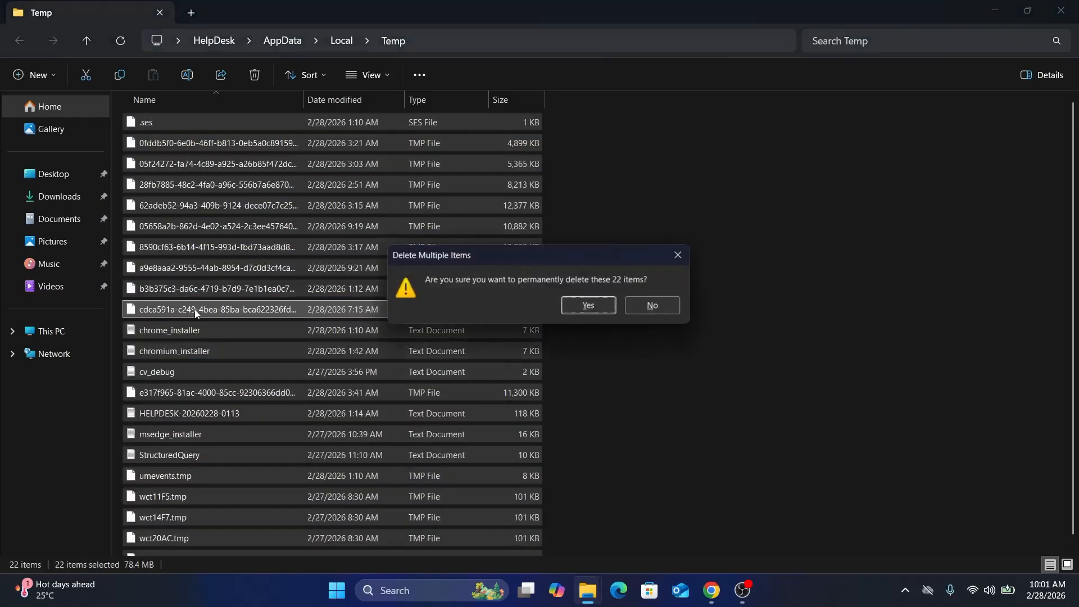
key(Return)
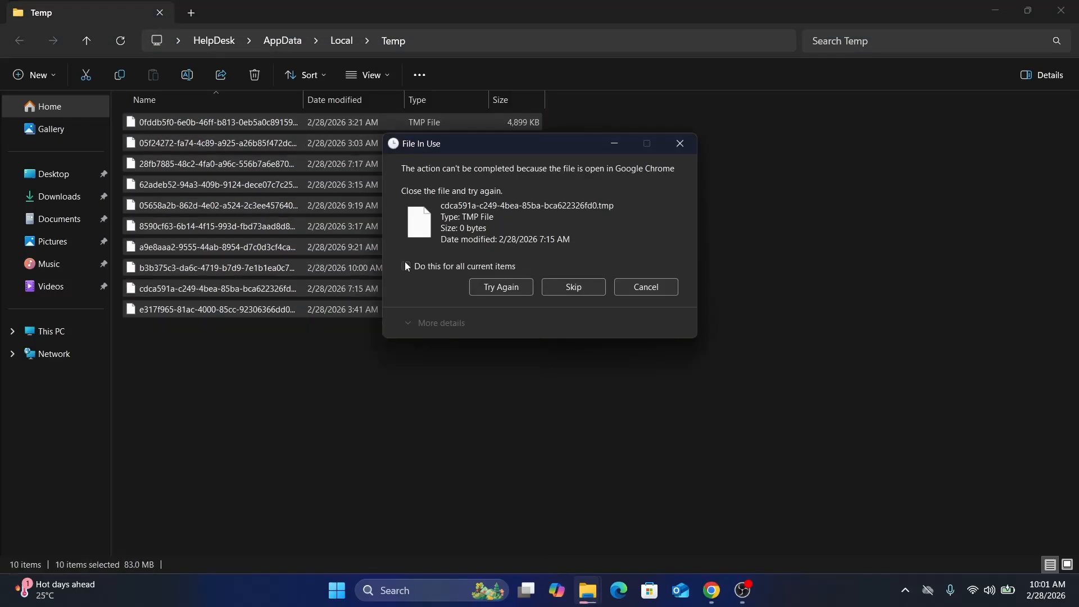
click(405, 266)
click(662, 285)
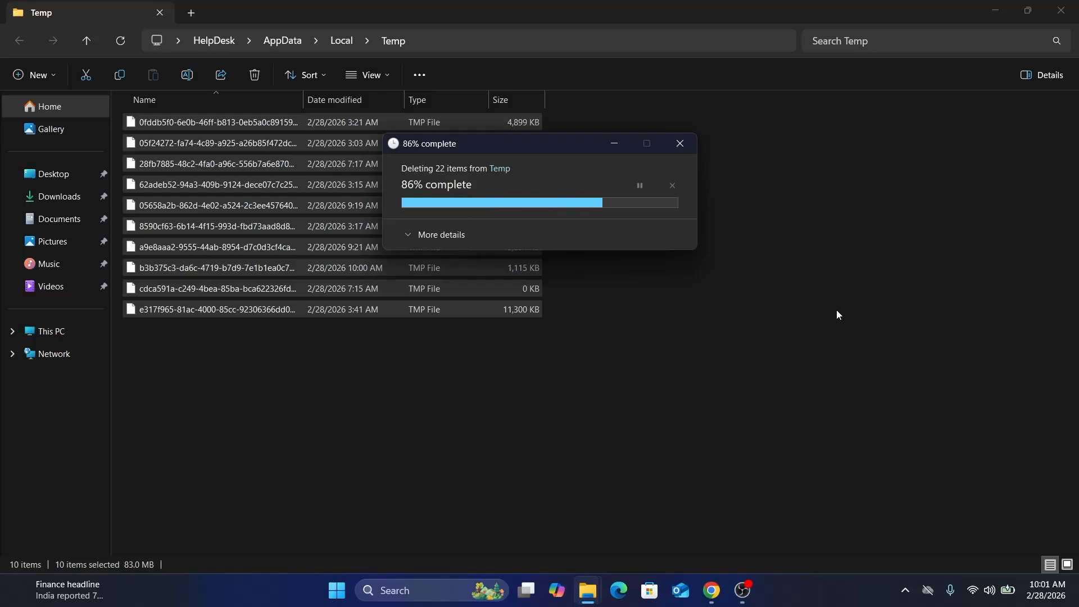
Close the AppData Local Temp folder and open the Windows Prefetch folder by running prefetch from the Run dialog, granting permanent access
click(837, 311)
click(1061, 12)
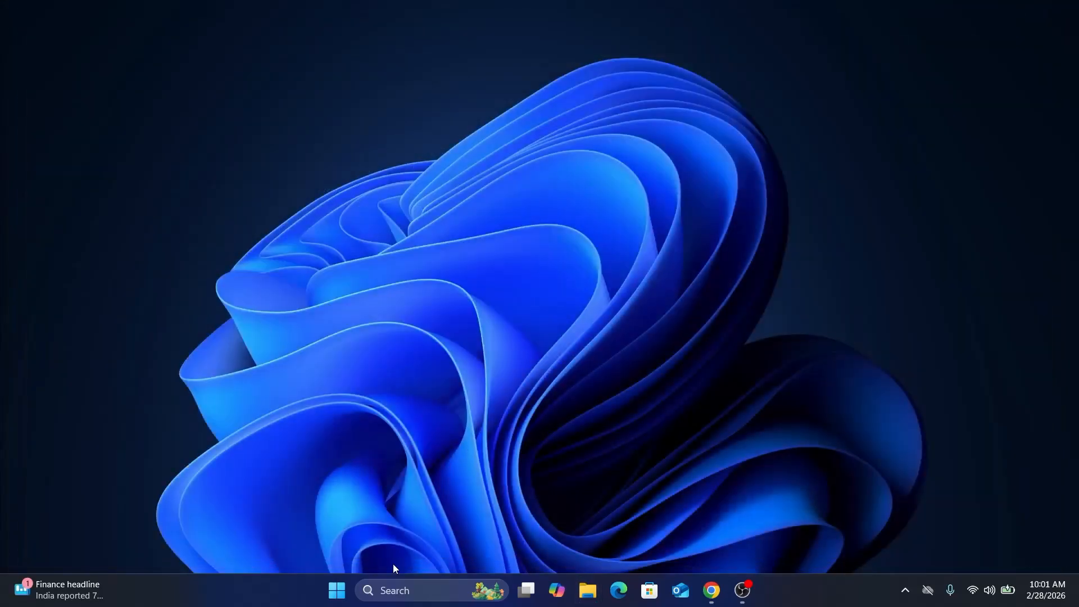
right_click(336, 590)
click(330, 506)
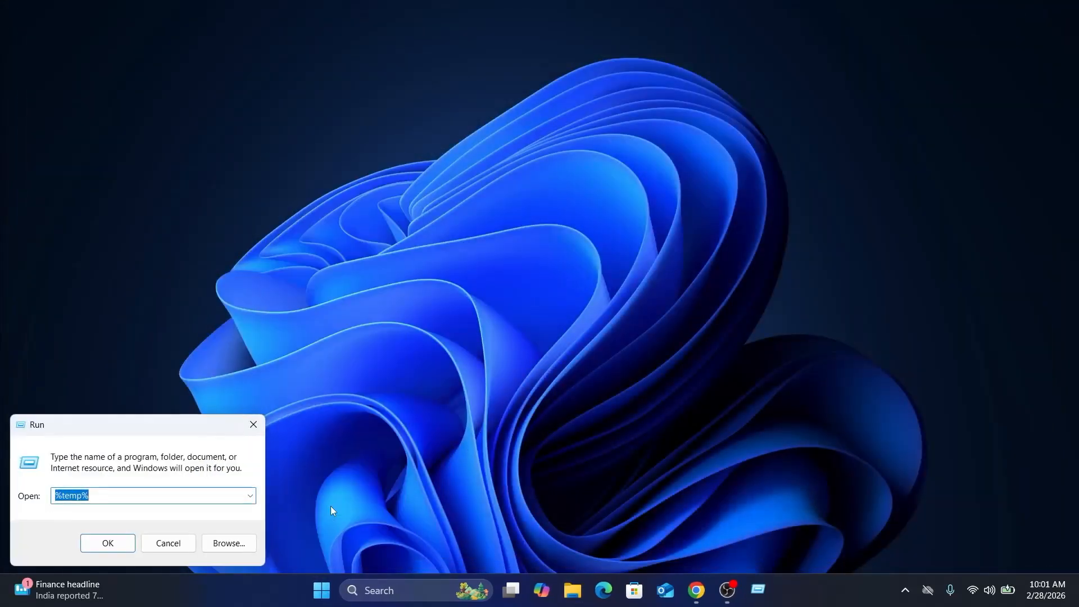
text(prefet)
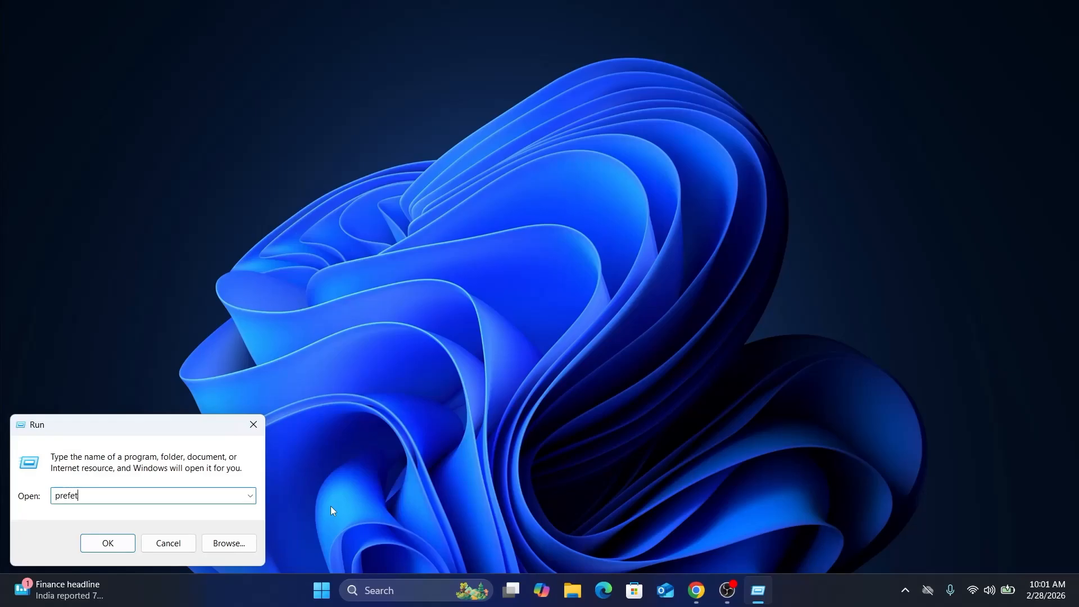
text(ch)
key(Return)
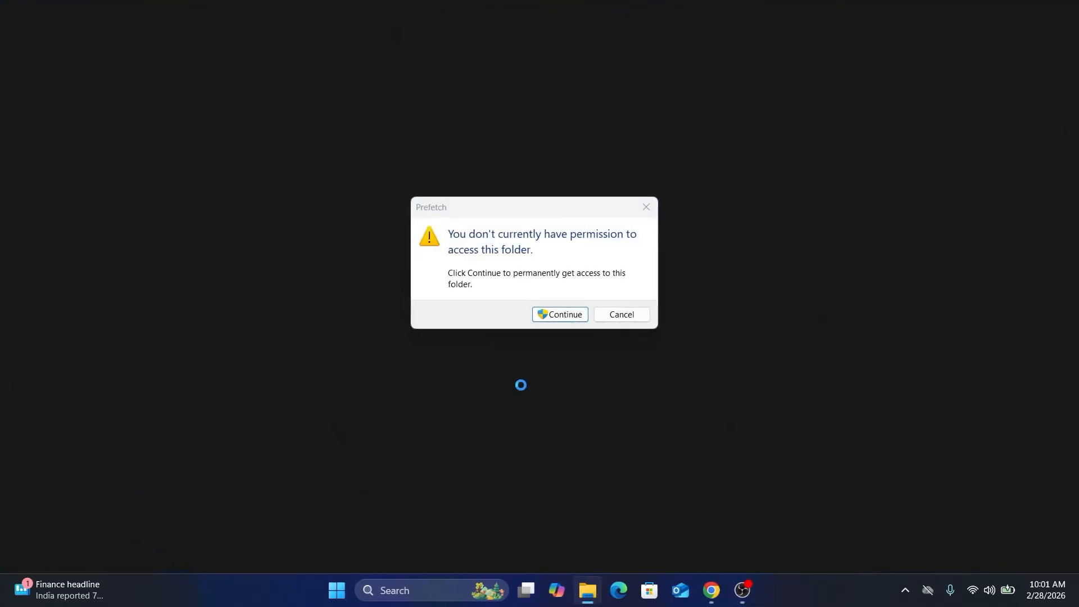
click(558, 322)
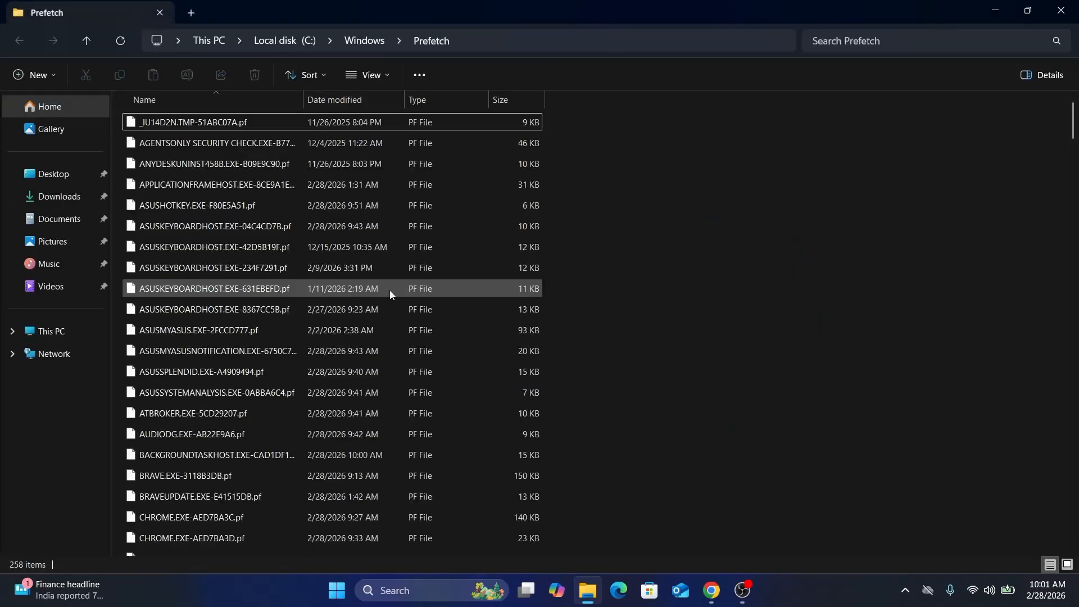
Select all files in the Windows Prefetch folder
click(332, 288)
key(ctrl+a)
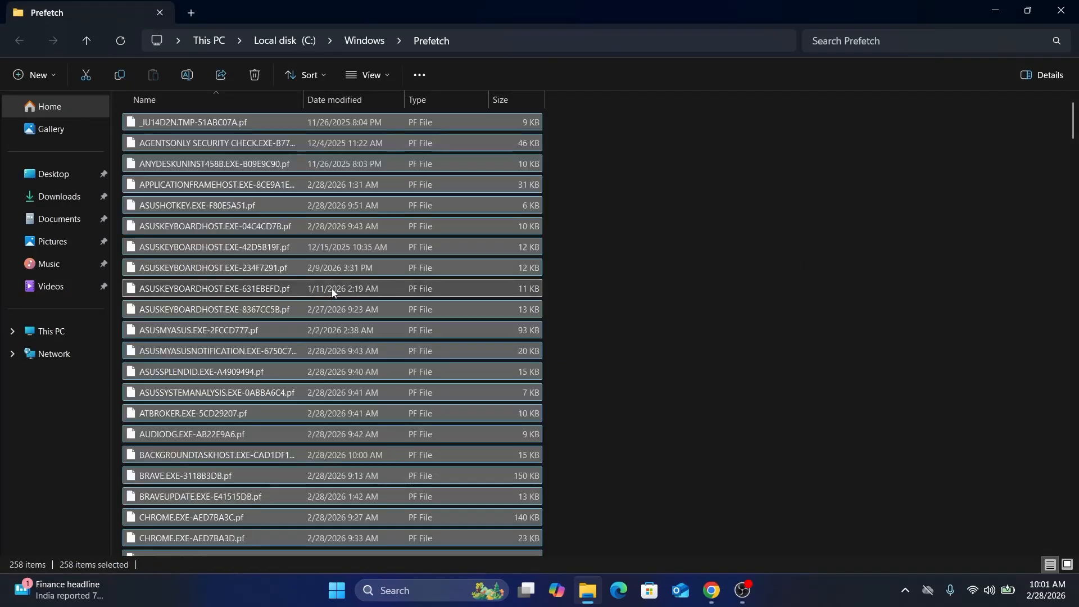
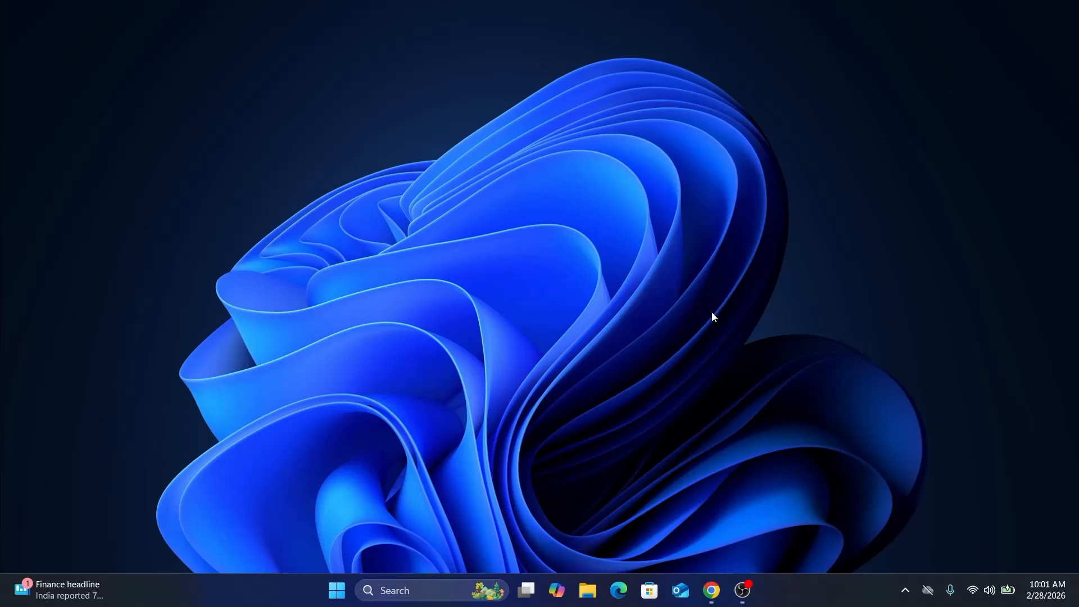
Open the Installed apps page in Windows Settings and sort the apps by Size (Large to small)
click(337, 591)
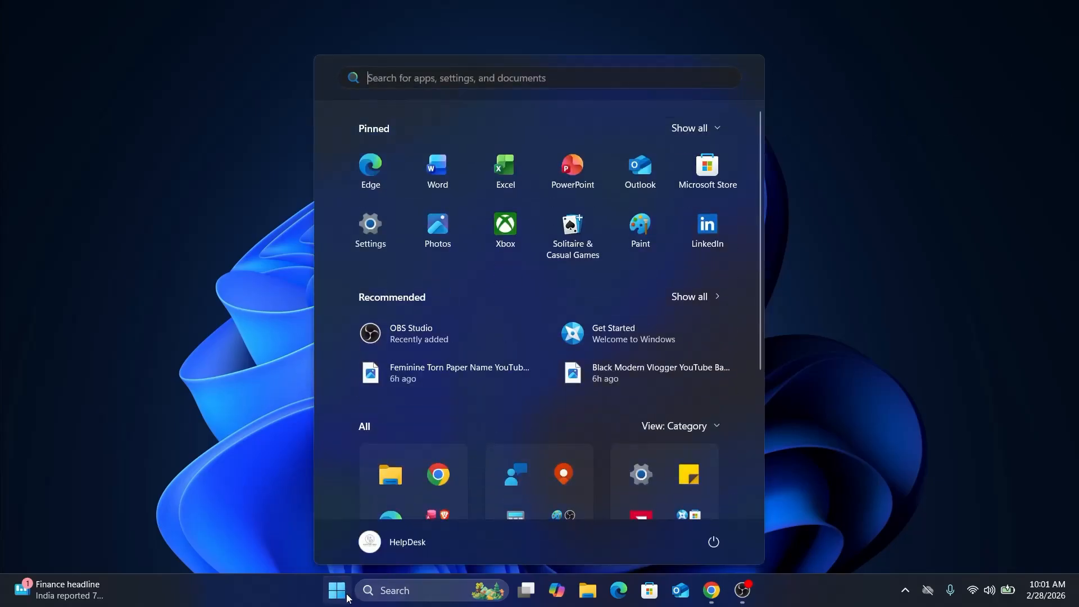
click(378, 242)
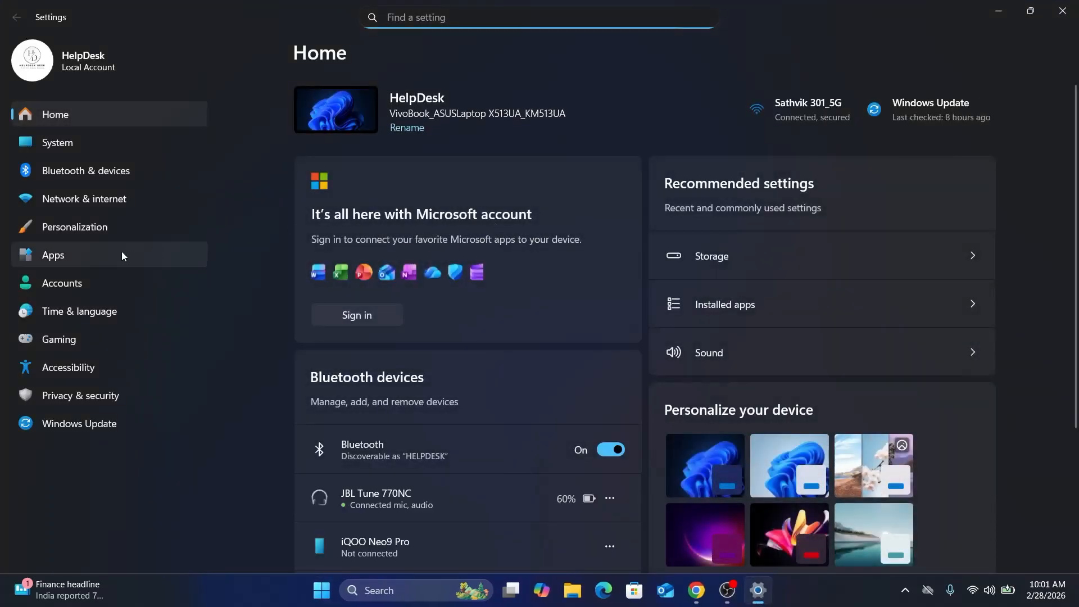
click(104, 254)
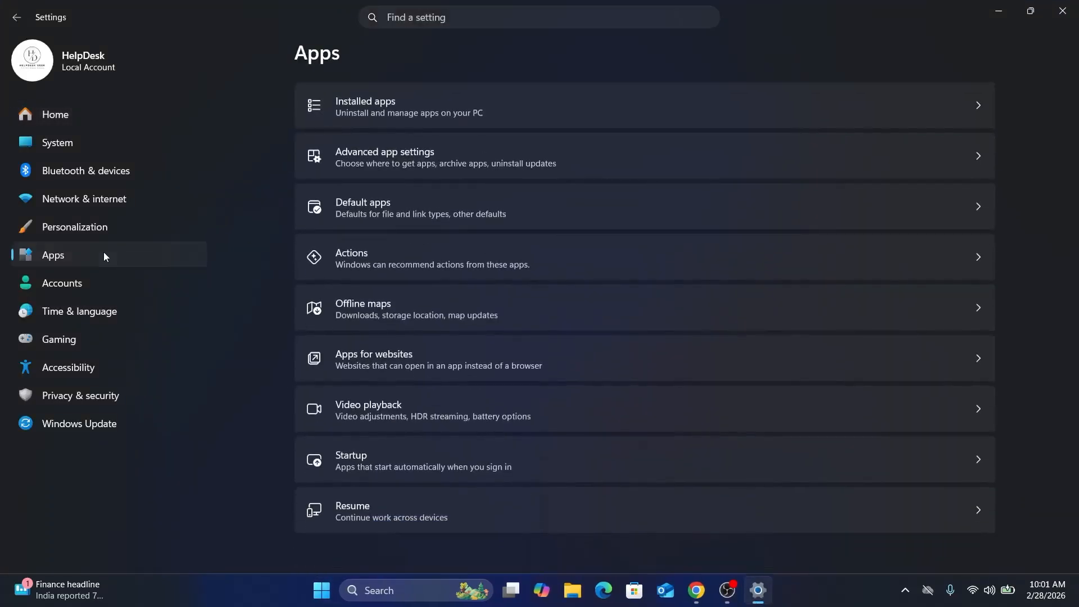
click(810, 102)
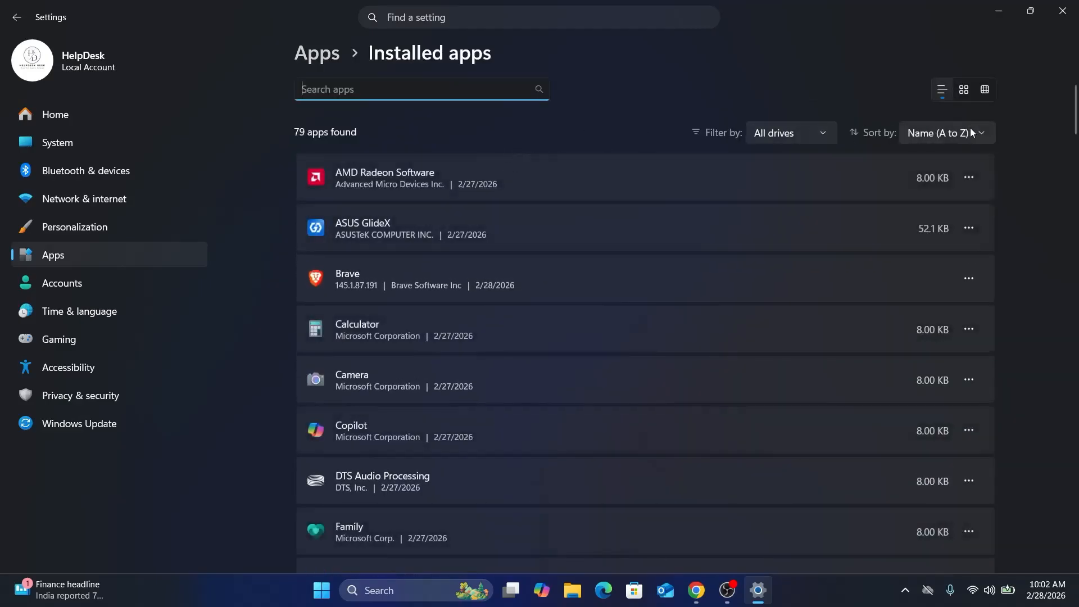
click(974, 133)
click(954, 212)
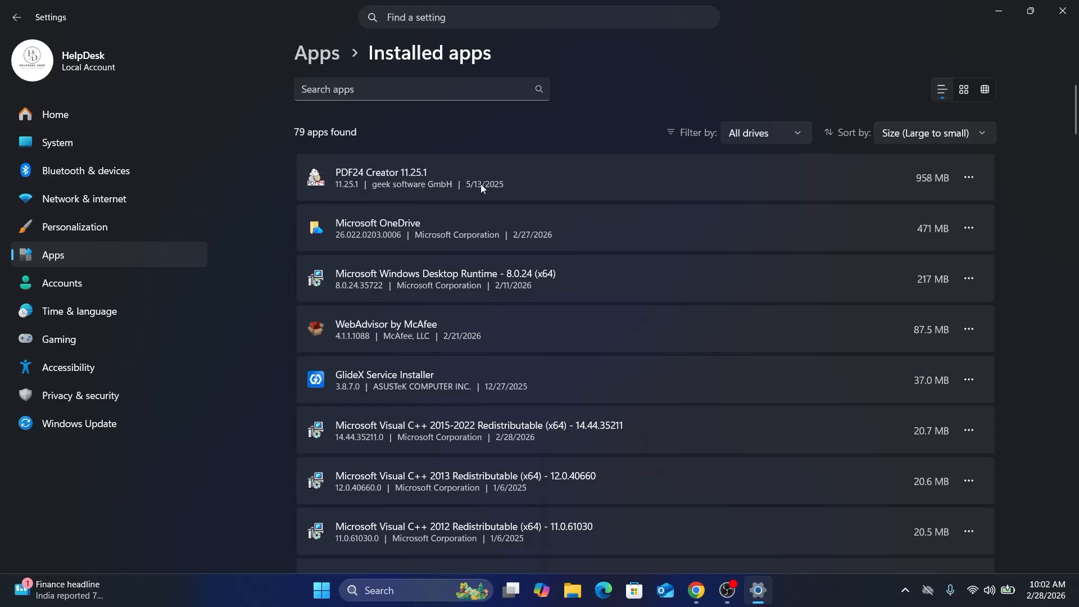
Examine the whole size-sorted list of installed apps for large or unneeded programs, and close Settings
scroll(481, 188, down, 5)
scroll(480, 186, down, 15)
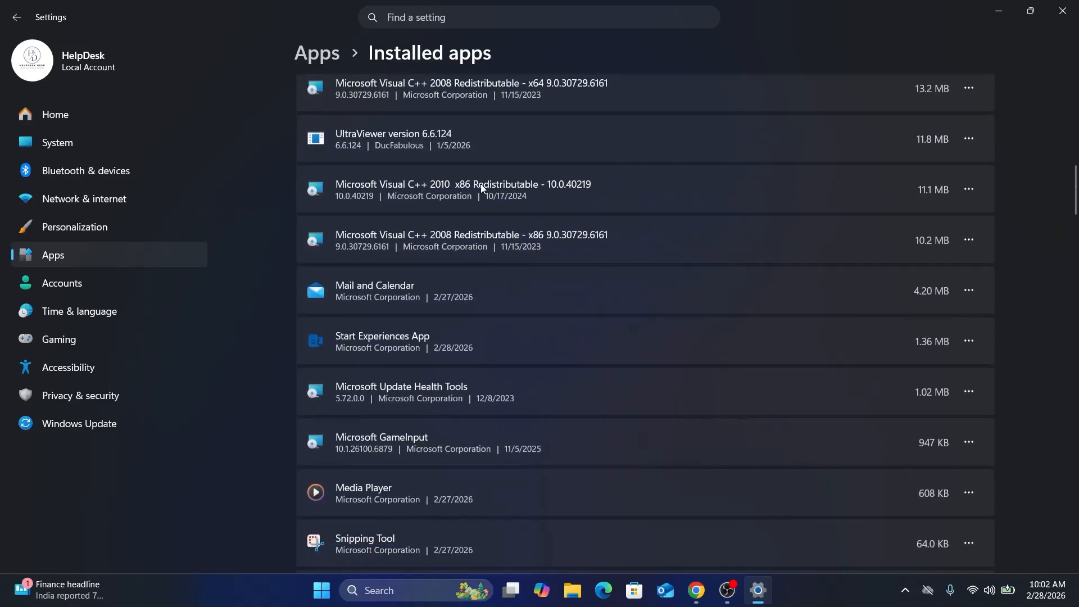
scroll(481, 187, down, 20)
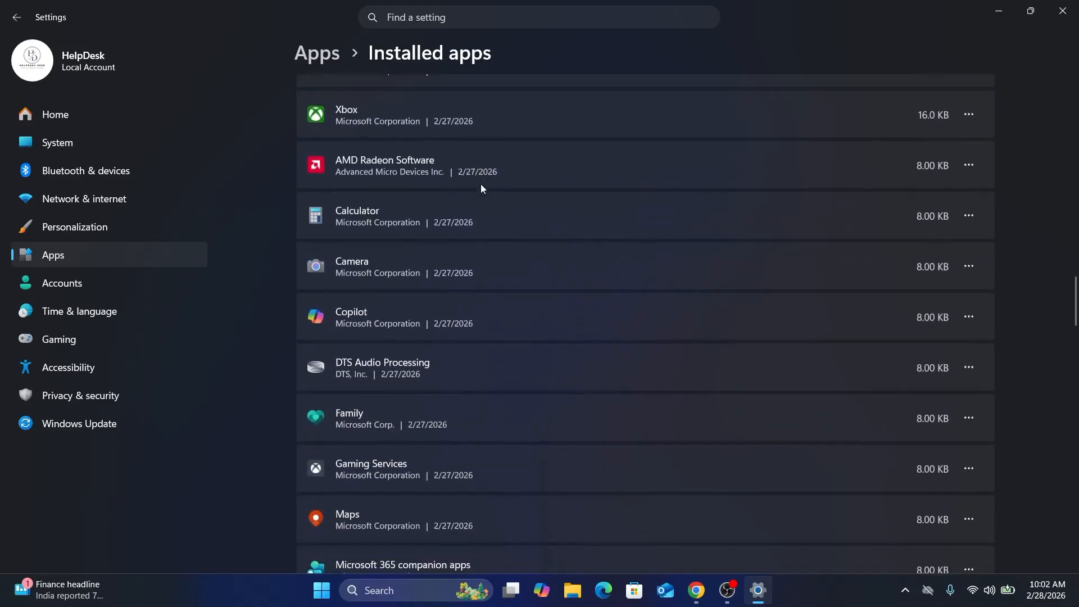
scroll(650, 295, down, 20)
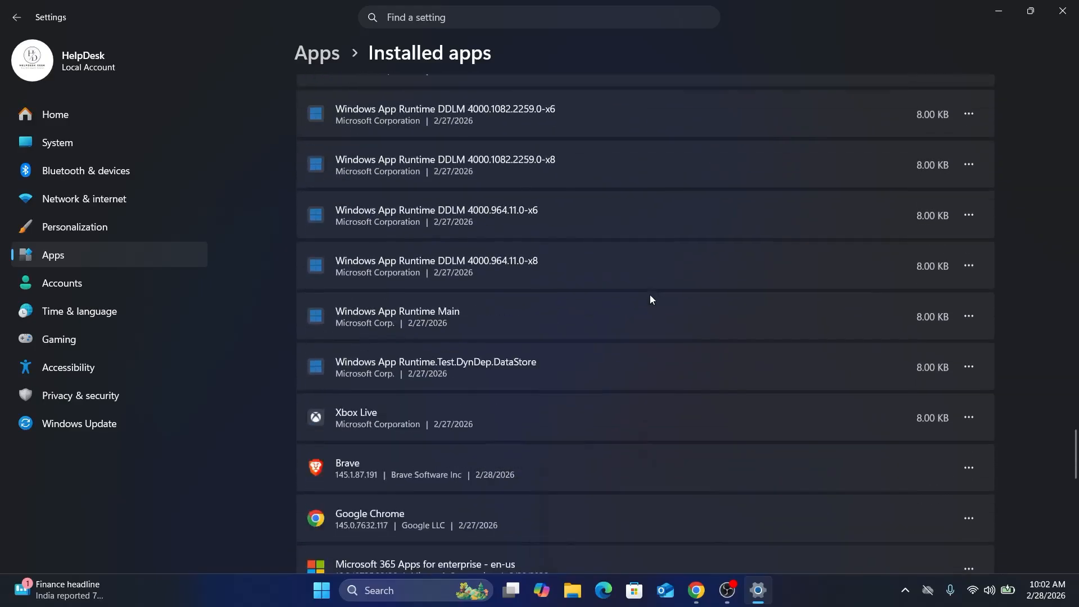
scroll(650, 296, up, 3)
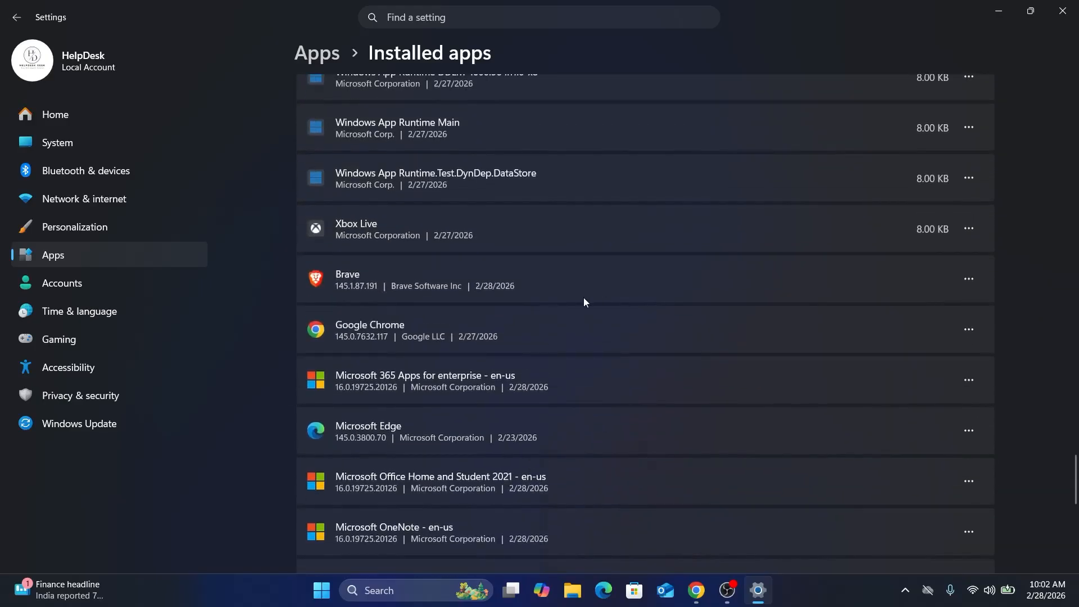
scroll(546, 298, up, 2)
scroll(699, 297, up, 20)
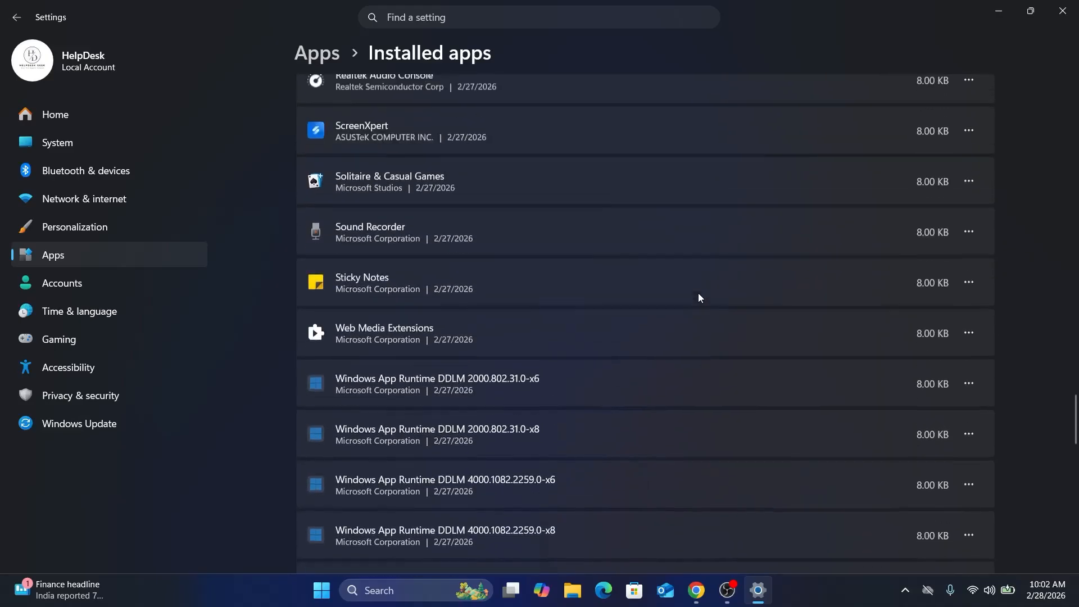
scroll(699, 293, up, 20)
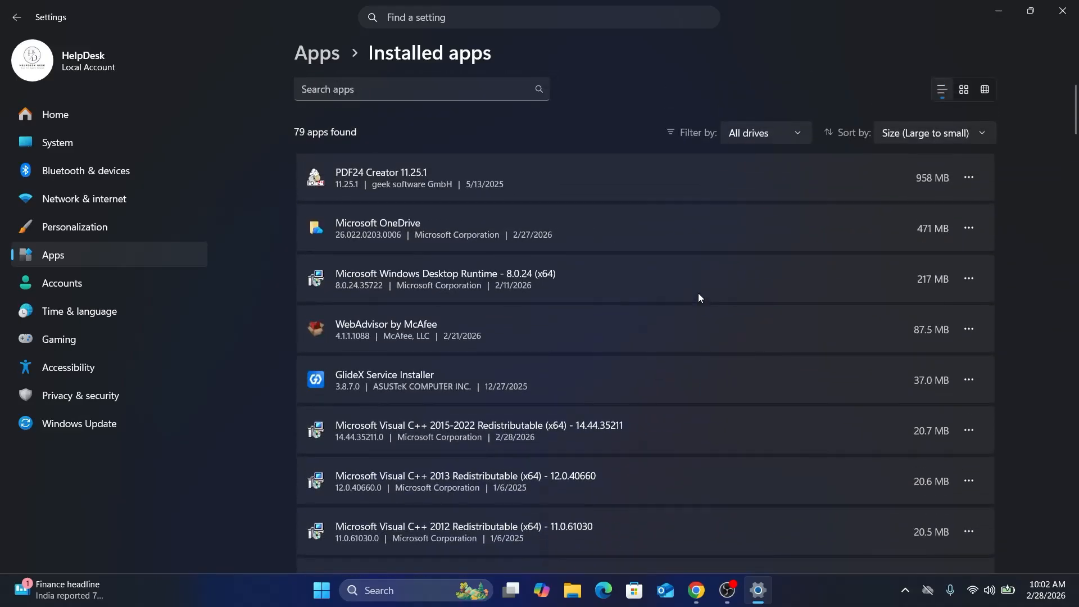
click(1062, 9)
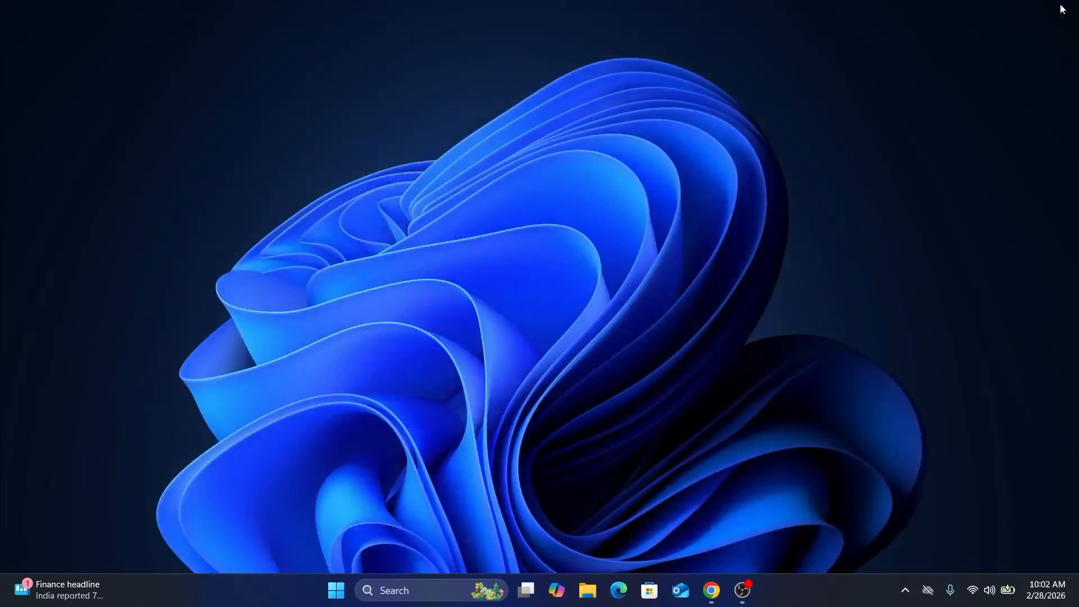